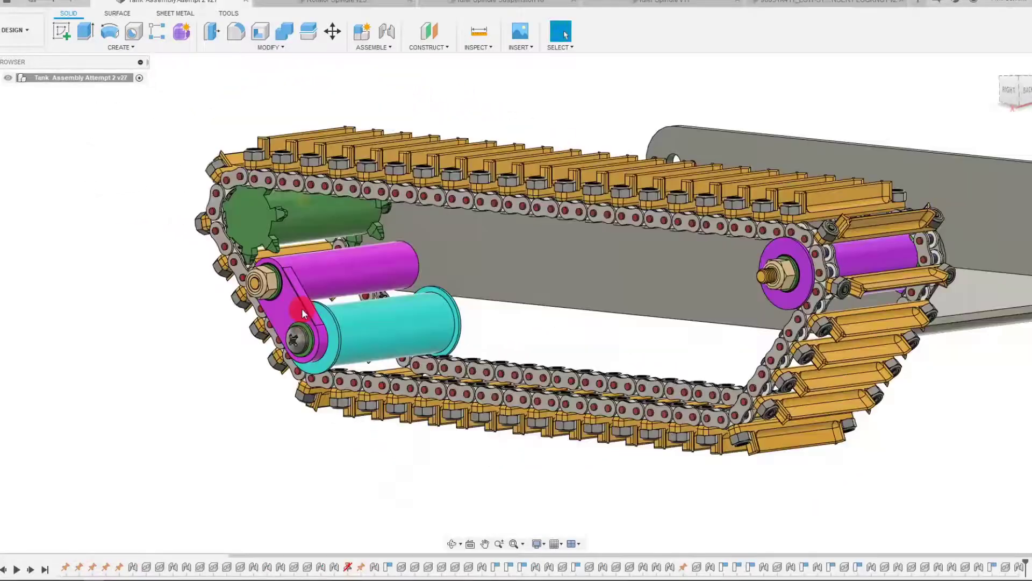
- Zoom and orbit in close to the rotator arm's magenta and cyan rollers
scroll(295, 301, "up", 5)
middle_click_drag(301, 304, 495, 359, "shift")
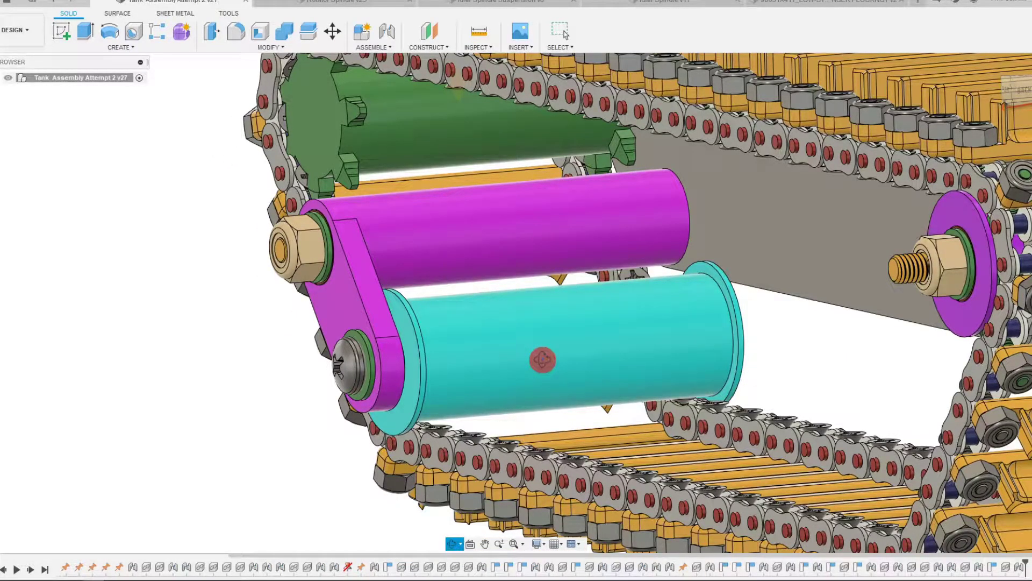
left_click(412, 66)
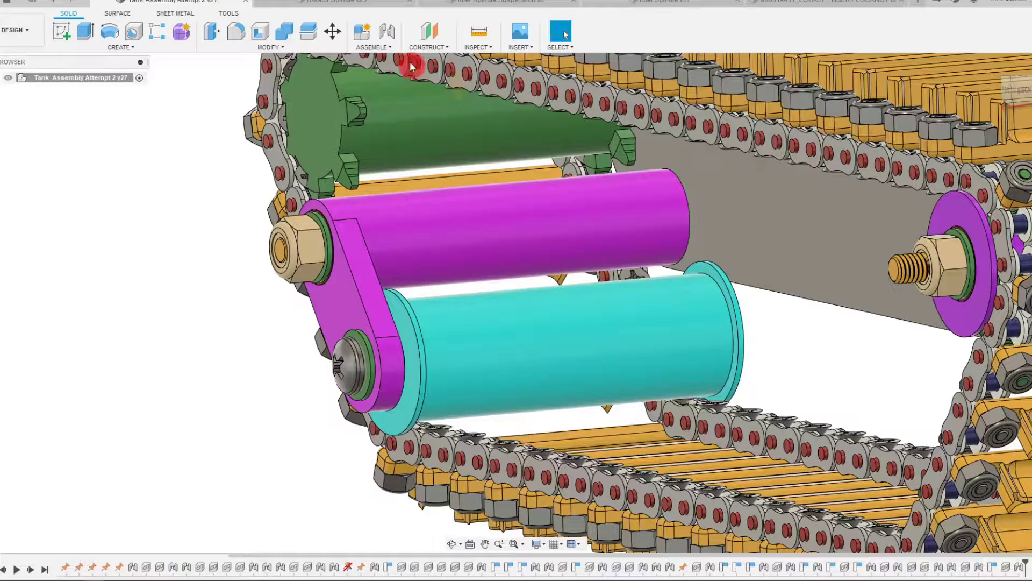
- Cut the assembly with a Section Analysis and orbit round to the track's right side
left_click(229, 13)
left_click(292, 31)
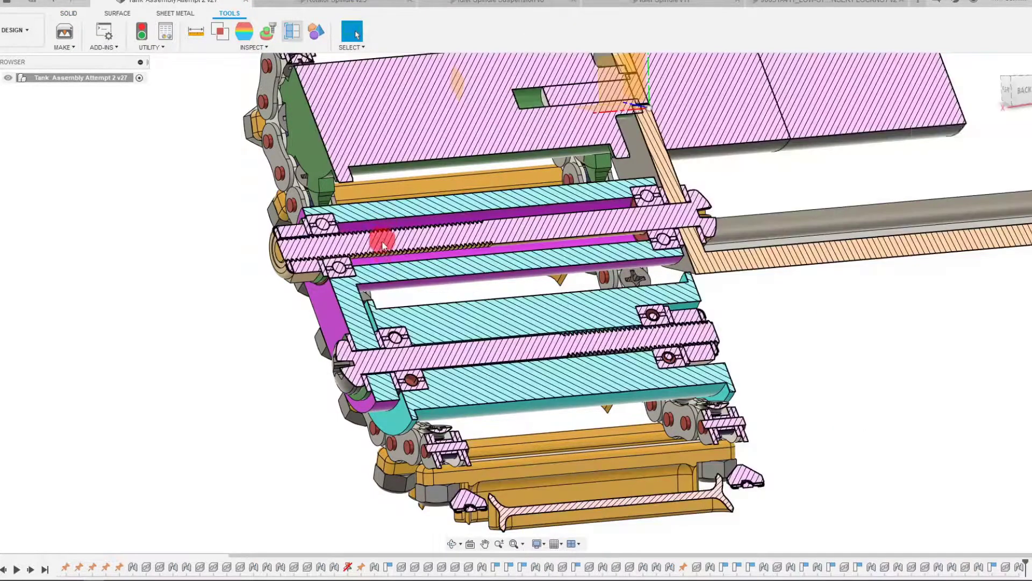
scroll(530, 358, "up", 2)
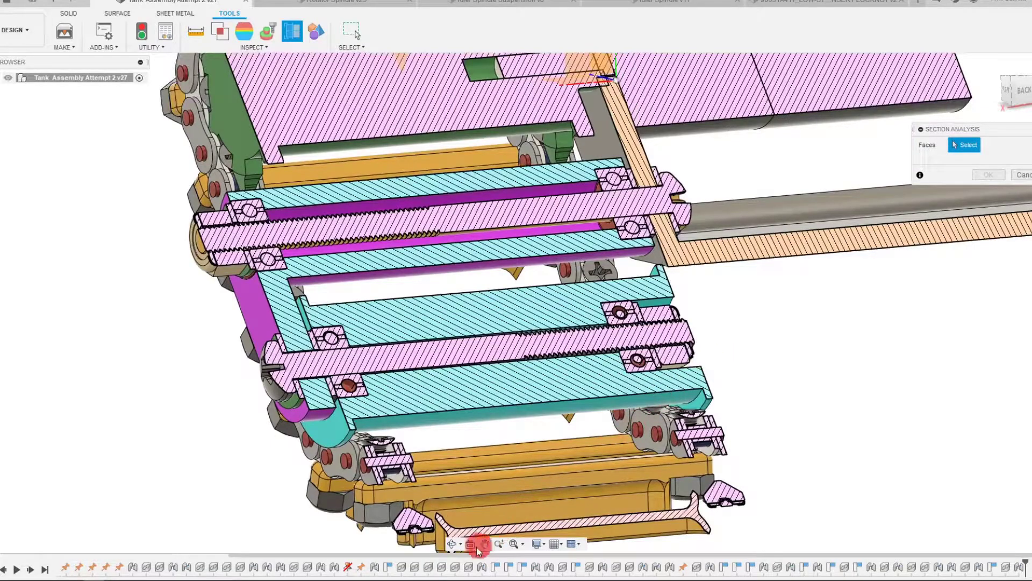
left_click(452, 546)
left_click_drag(525, 353, 512, 398)
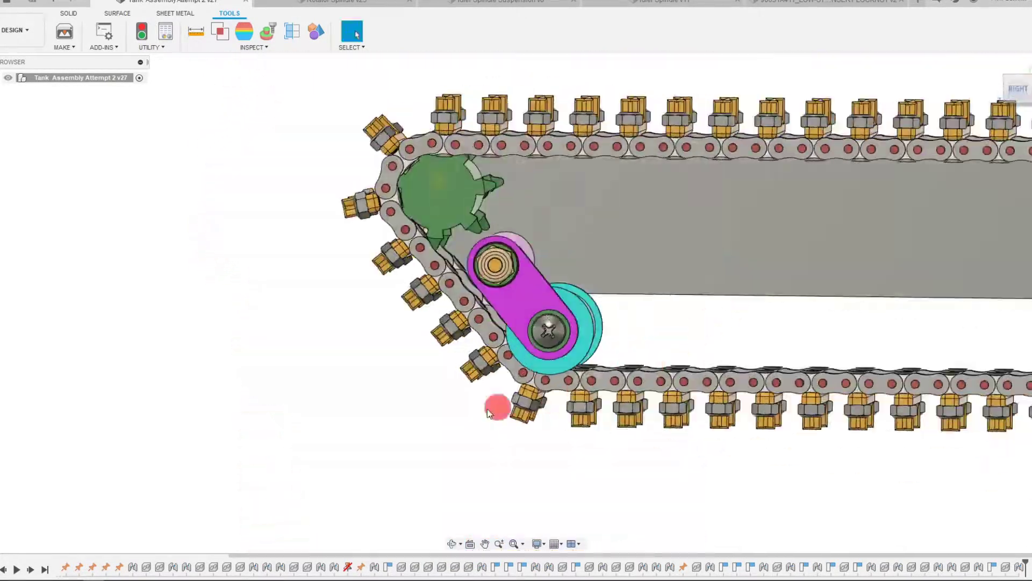
left_click_drag(496, 408, 520, 328)
scroll(546, 353, "up", 3)
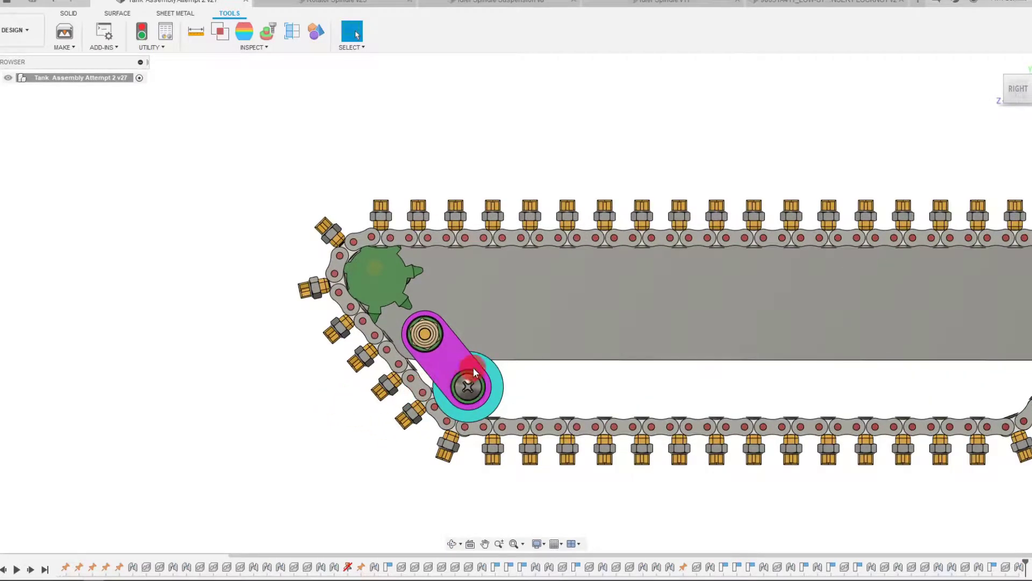
scroll(476, 372, "up", 3)
- Drag the idler arm about its pivot until its roller rests on the lower chain
left_click_drag(472, 396, 434, 346)
scroll(433, 346, "down", 3)
scroll(432, 333, "up", 3)
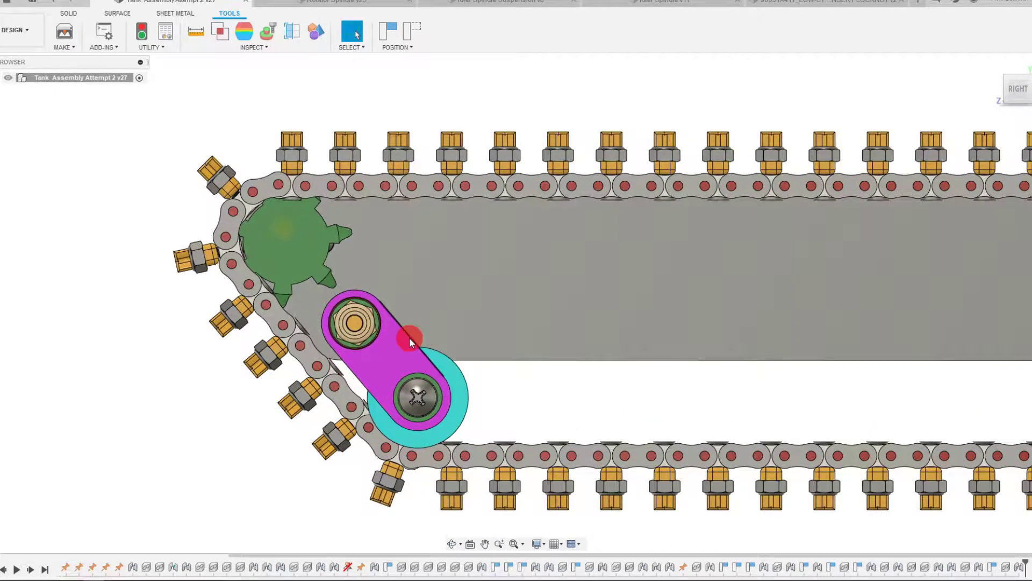
scroll(432, 359, "up", 1)
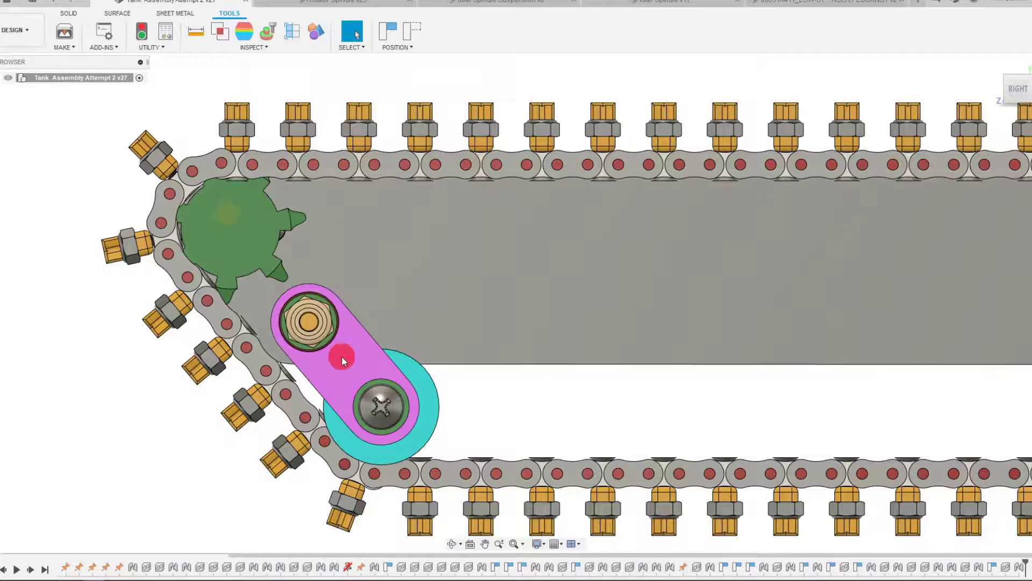
scroll(377, 348, "down", 4)
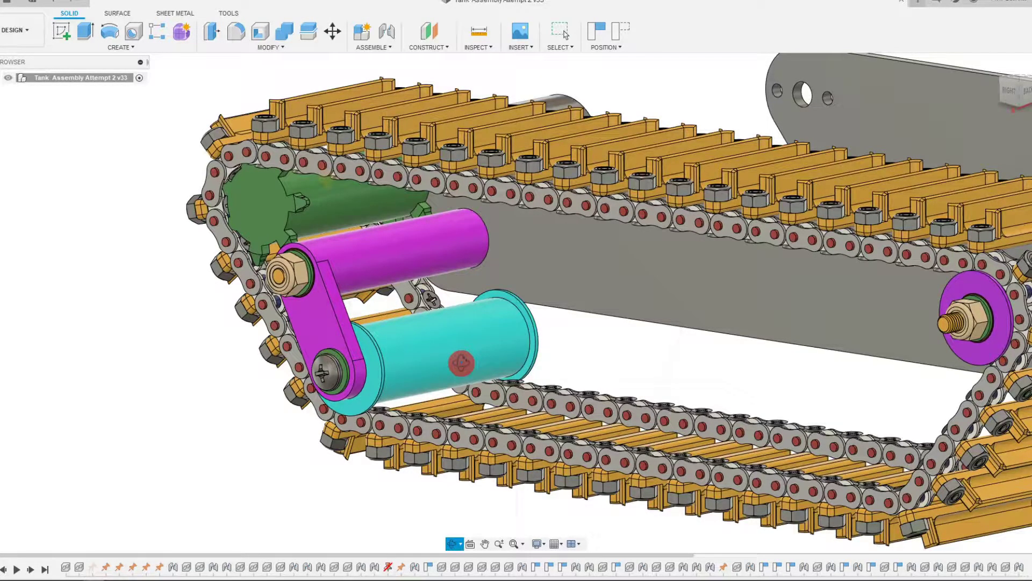
- From the right view, swing the magenta arm up to horizontal around its pivot
middle_click_drag(448, 370, 613, 295, "shift")
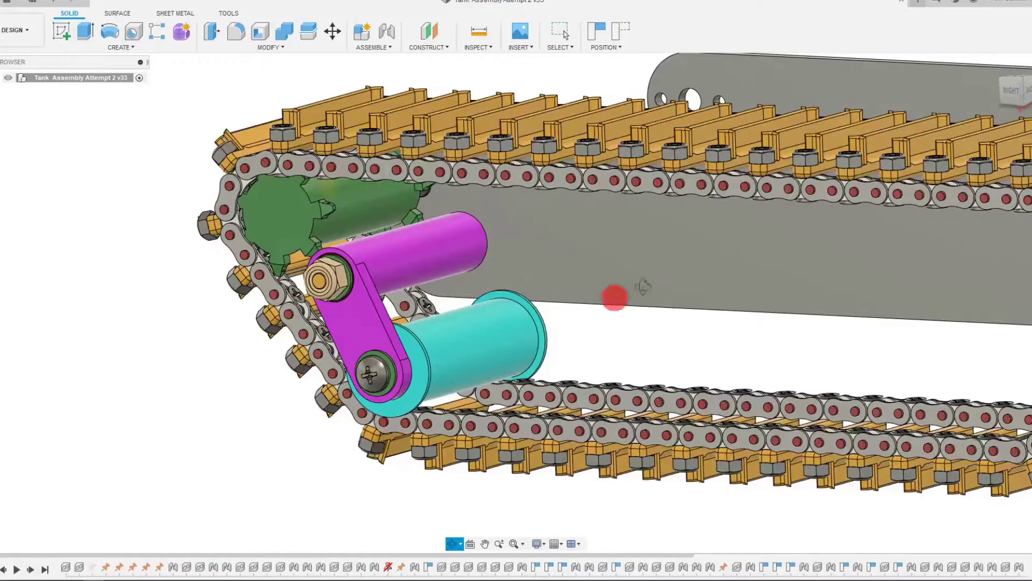
left_click(1012, 95)
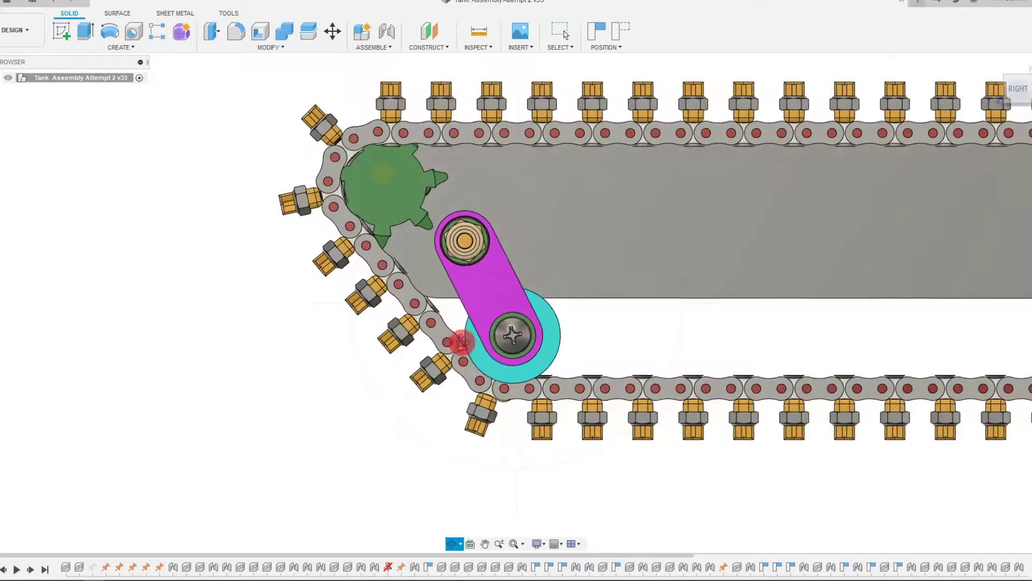
left_click_drag(499, 313, 543, 353)
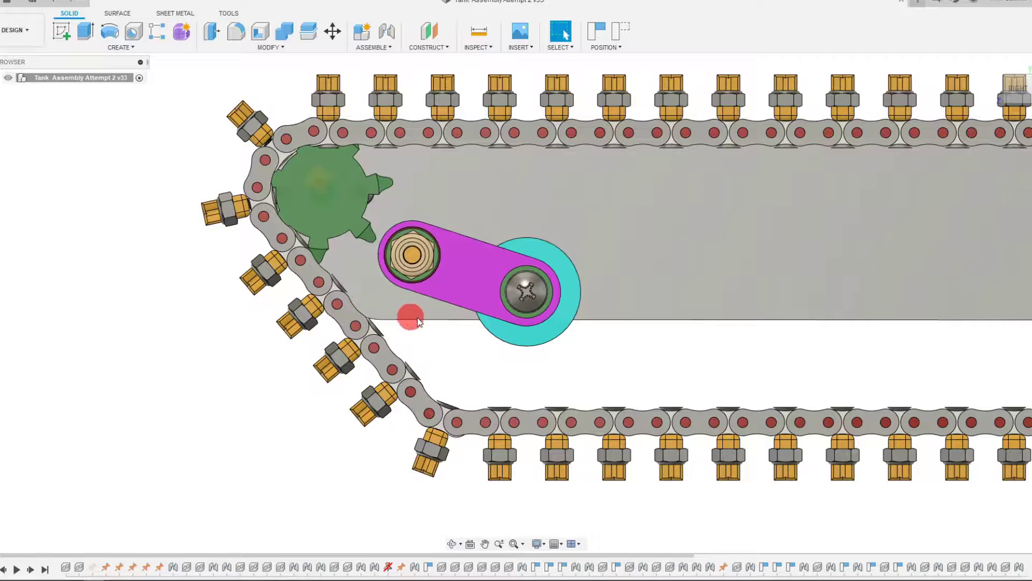
scroll(345, 266, "down", 3)
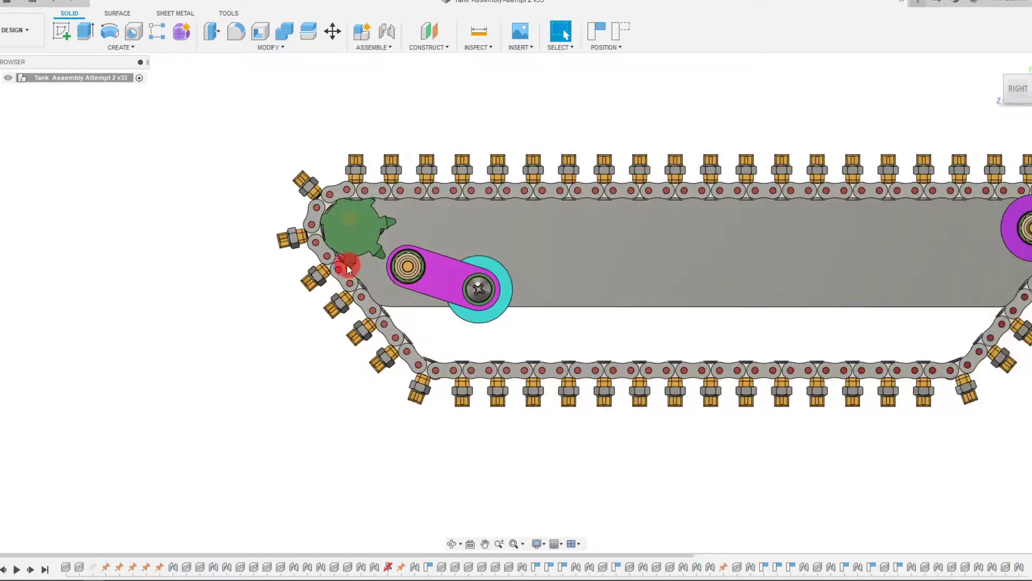
left_click_drag(494, 310, 480, 278)
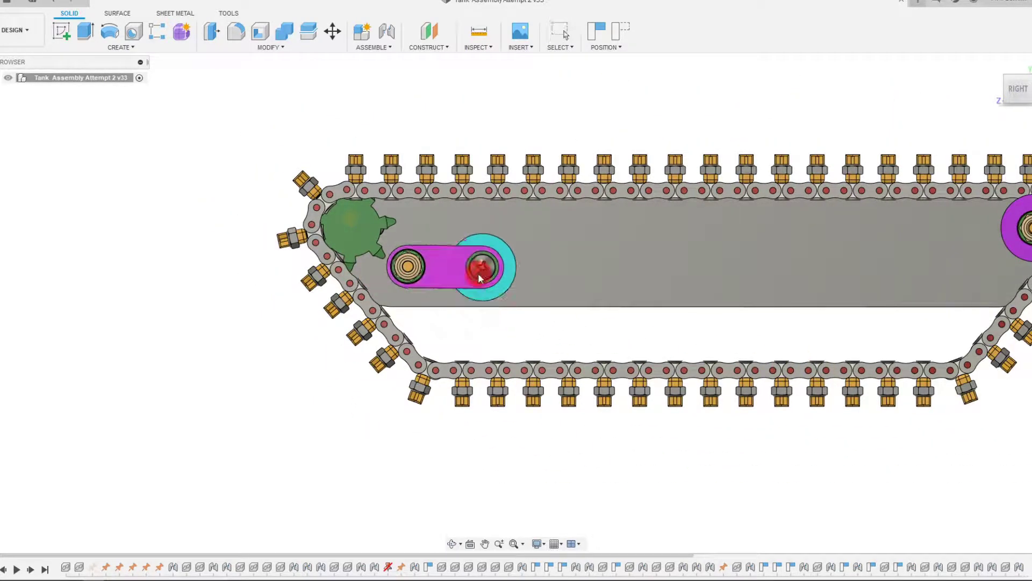
- Swing the magenta link down about its upper pivot onto the lower chain
left_click(318, 264)
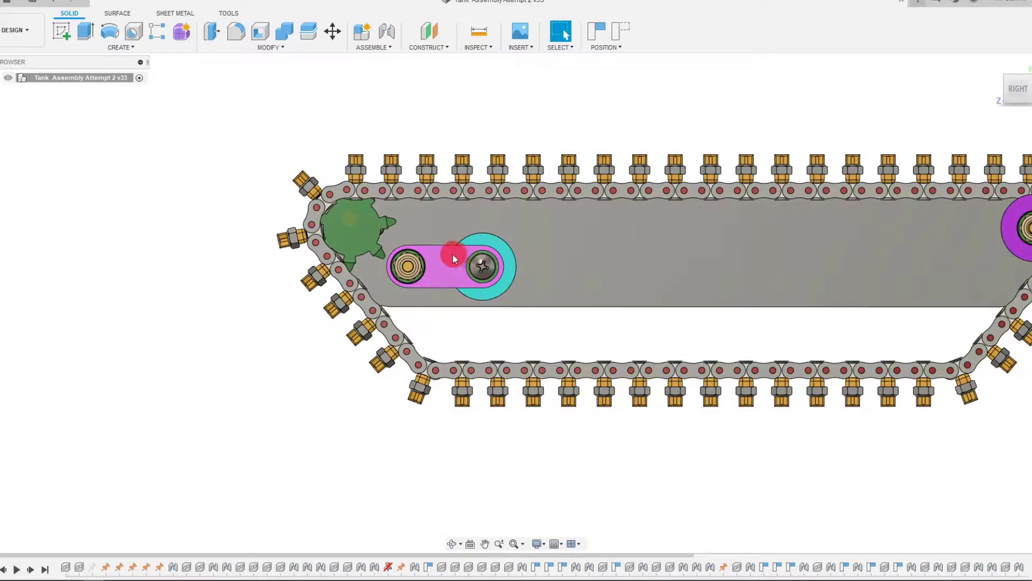
left_click(454, 262)
left_click(335, 261)
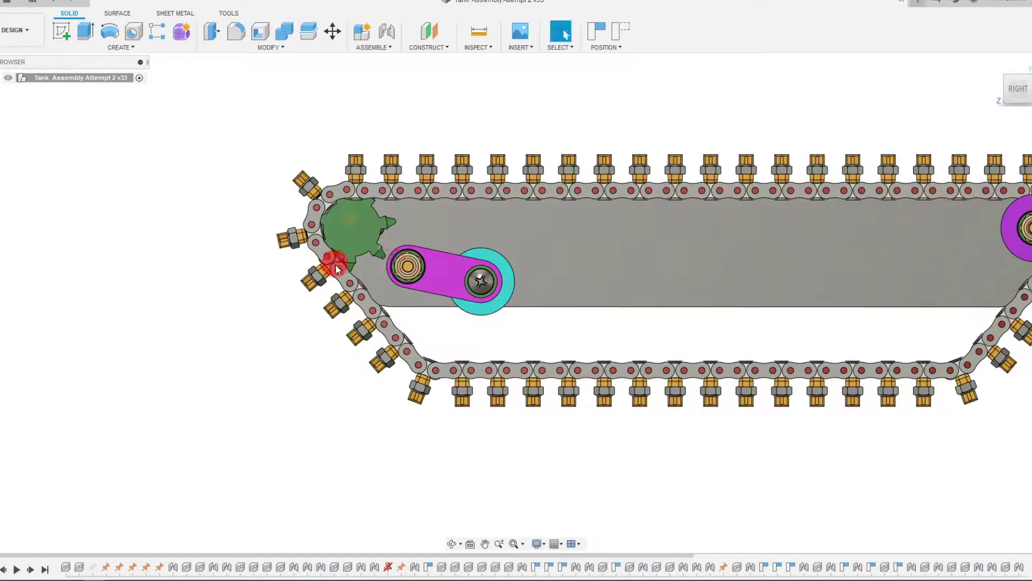
left_click(405, 362)
scroll(394, 296, "up", 1)
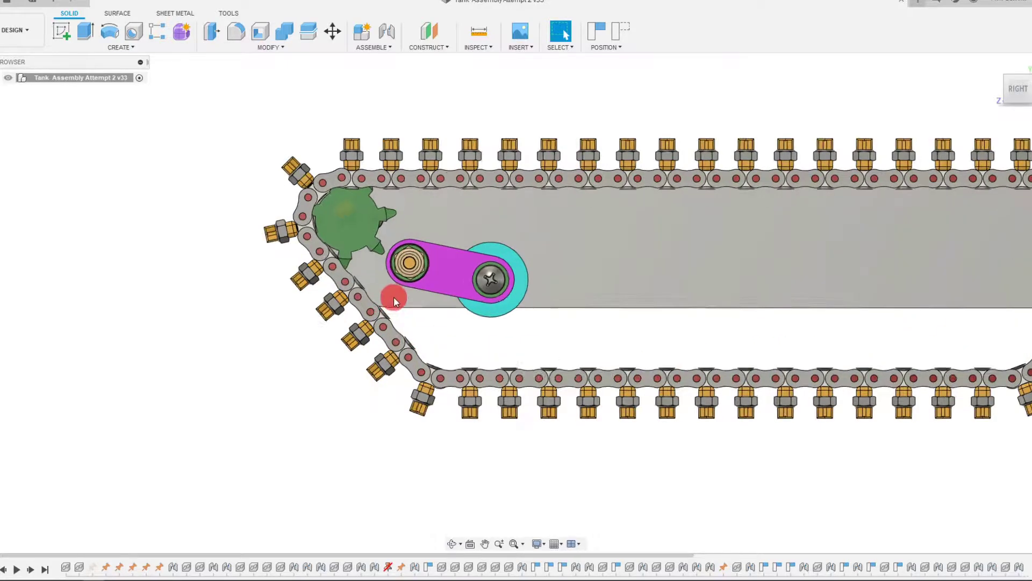
scroll(394, 298, "up", 2)
scroll(477, 224, "up", 3)
mouse_move(474, 285)
left_mouse_down()
mouse_move(474, 344)
mouse_move(451, 385)
left_mouse_up()
left_click_drag(425, 282, 432, 294)
- Expand the assembly's component tree and switch to a right-back corner view
right_click(431, 292)
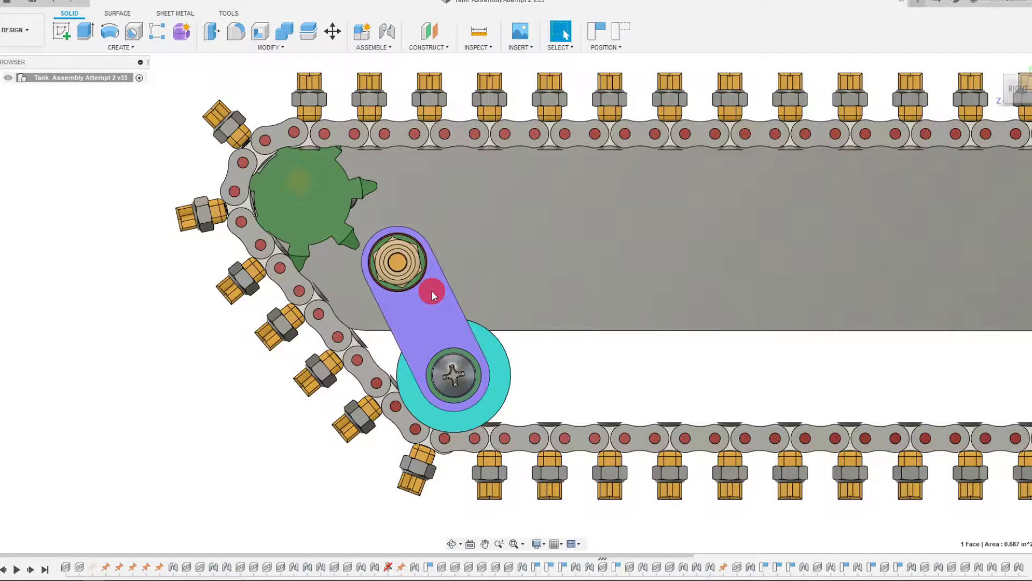
left_click(19, 81)
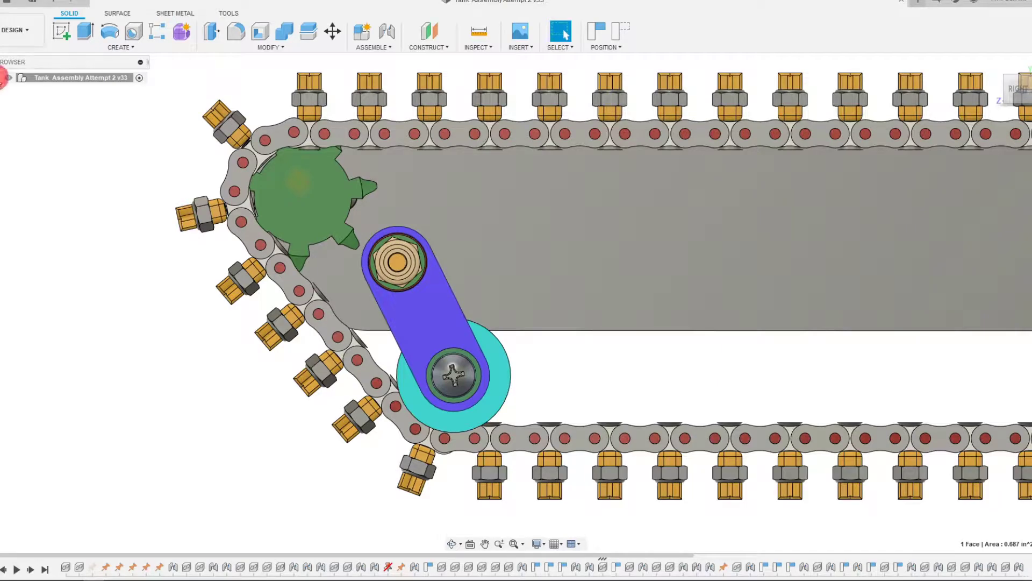
left_click(9, 78)
scroll(503, 253, "down", 1)
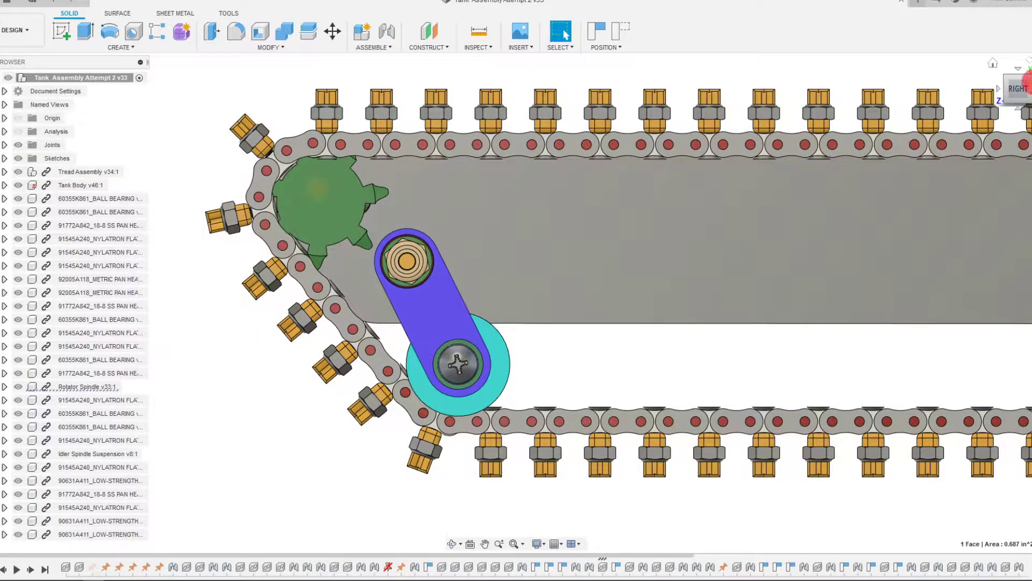
left_click(1028, 90)
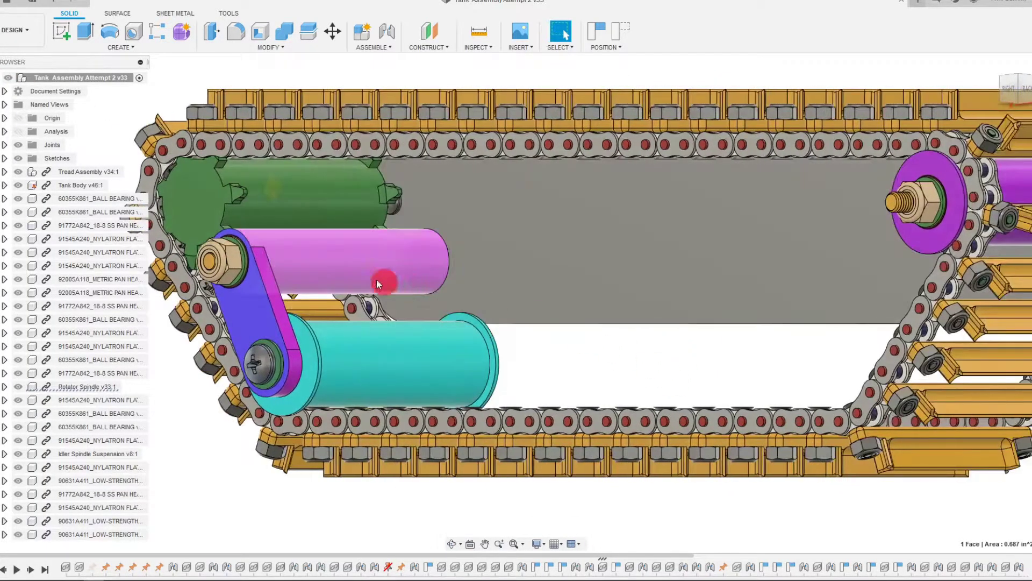
- Open Rotator Spindle v33:1 in its own document, view it, then return to the tank assembly
right_click(86, 386)
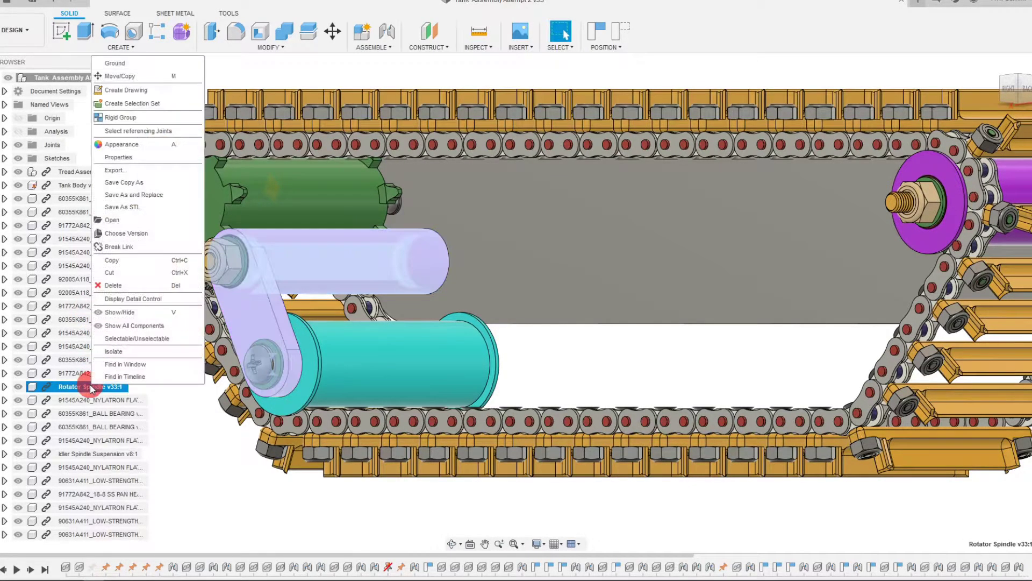
left_click(113, 219)
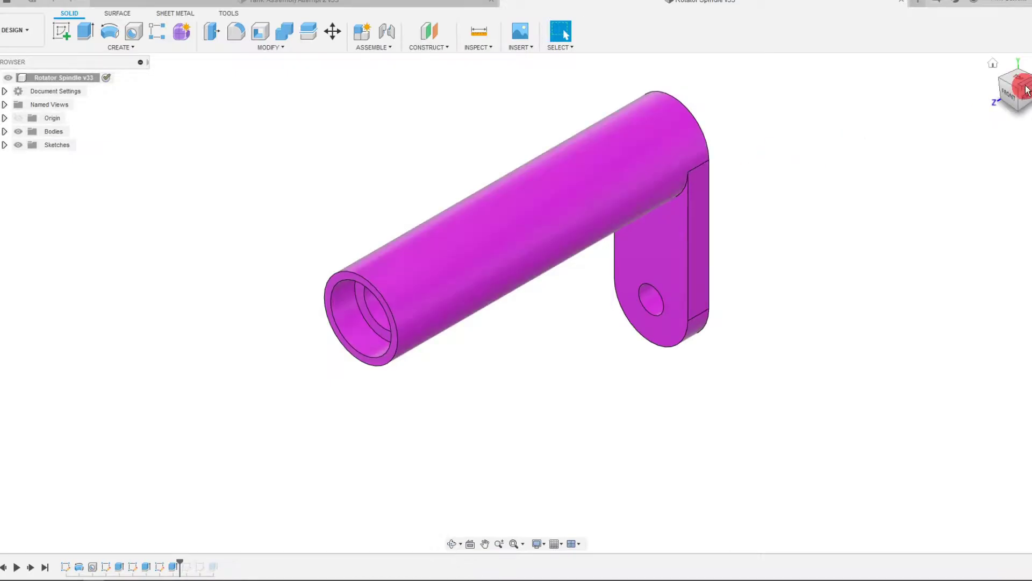
left_click(1026, 83)
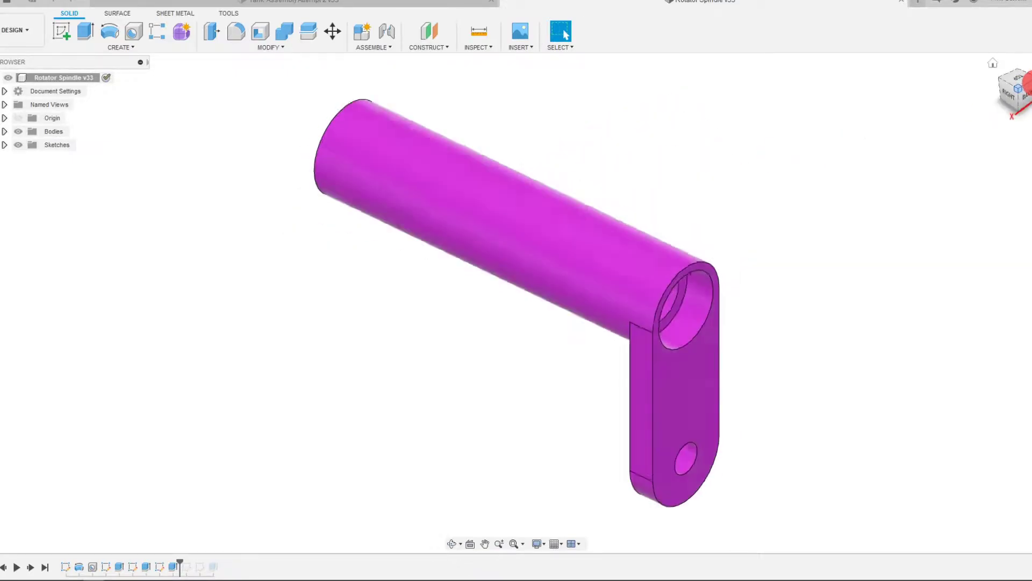
left_click(1027, 101)
left_click(387, 4)
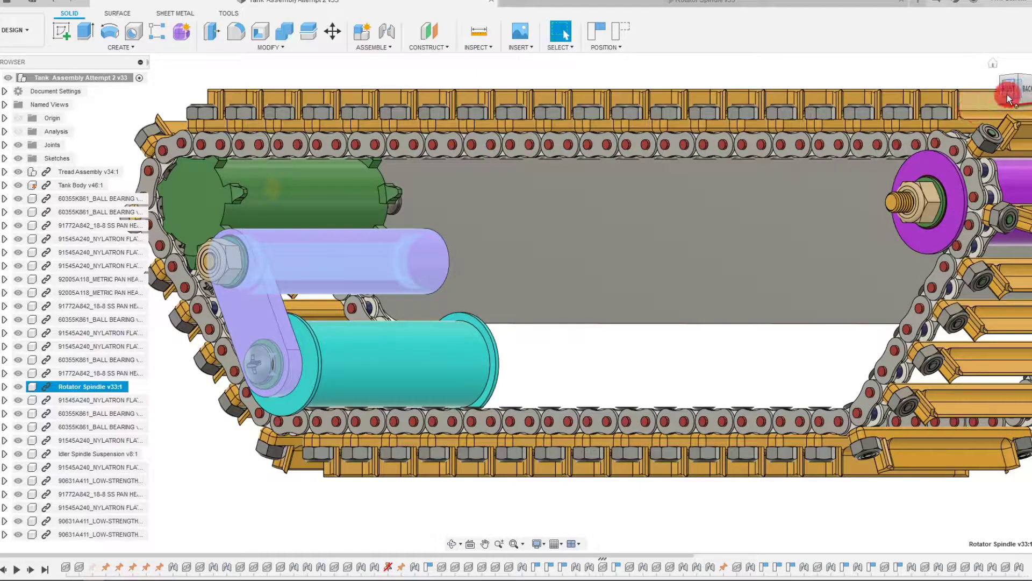
left_click(1008, 98)
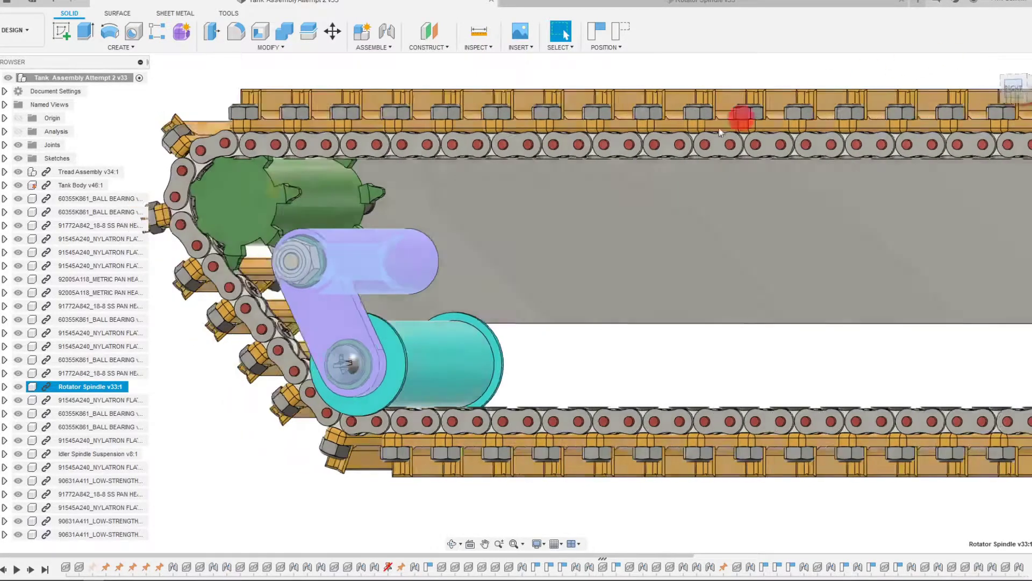
- Show the assembly as a wireframe and clear the Rotator Spindle selection
scroll(368, 404, "up", 5)
left_click(541, 545)
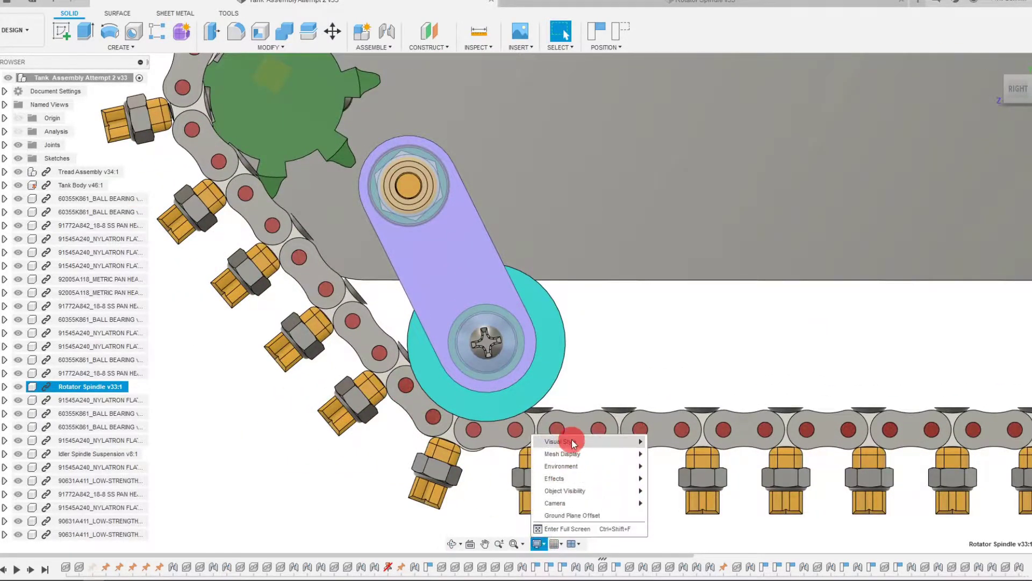
mouse_move(572, 441)
left_click(657, 479)
left_click(694, 348)
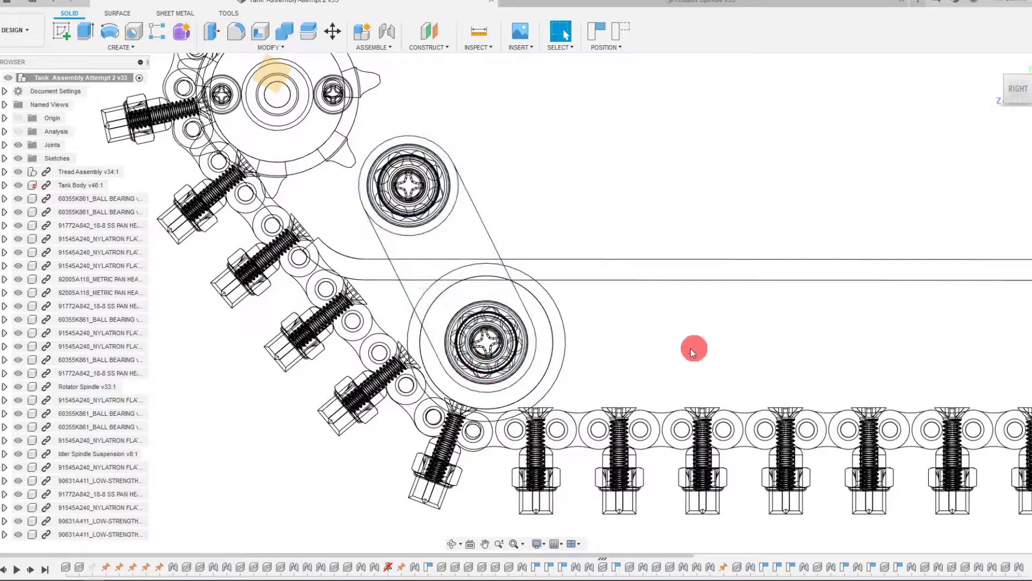
scroll(479, 394, "up", 10)
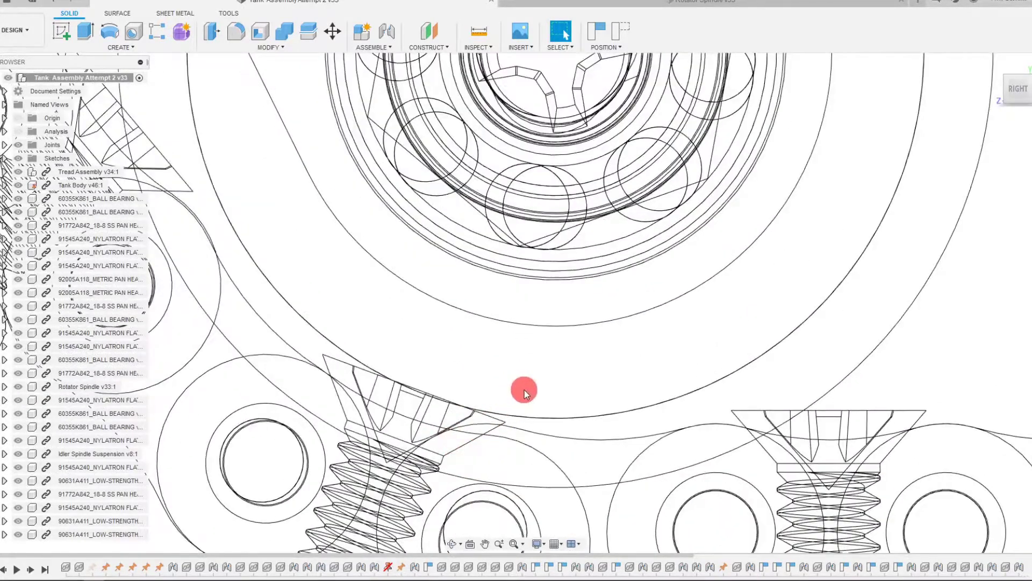
scroll(598, 386, "down", 10)
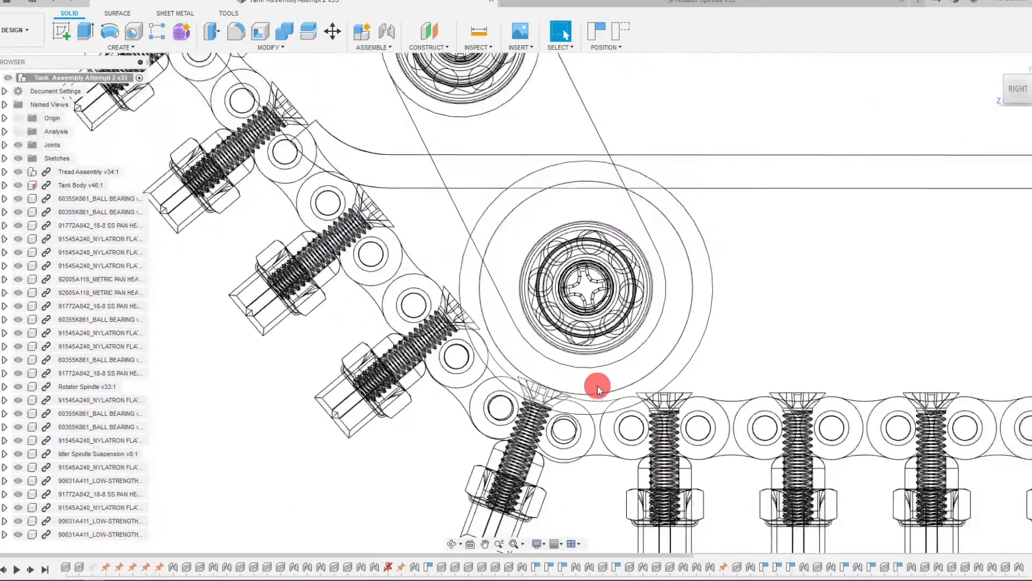
scroll(538, 320, "up", 3)
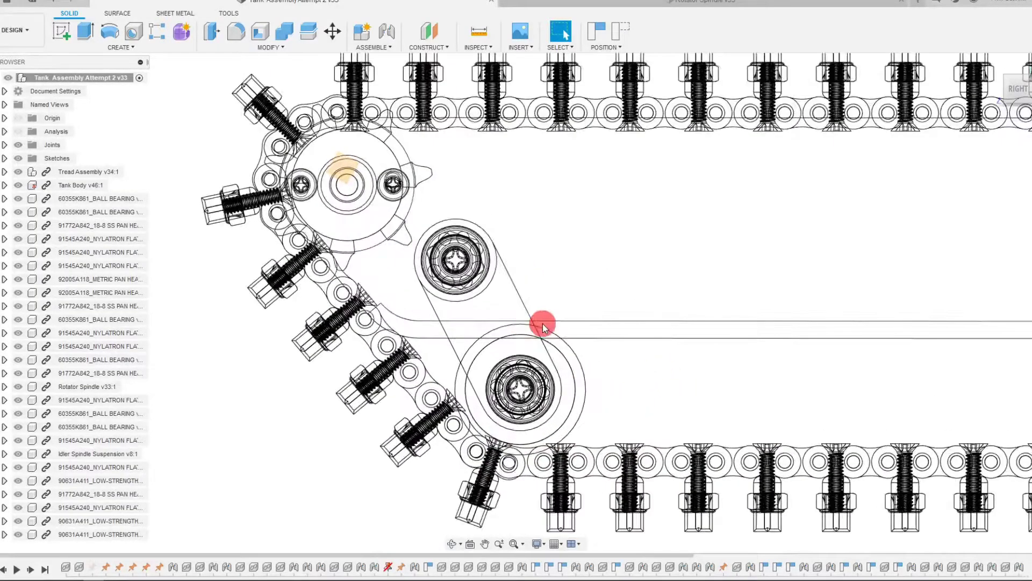
- Measure the tank body face, then exit the Measure tool
left_click(479, 31)
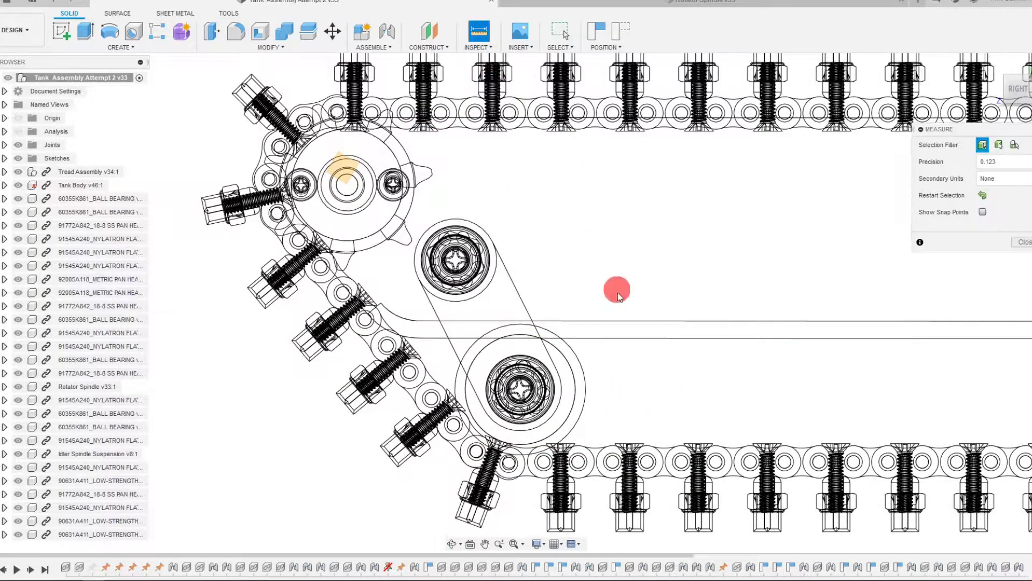
left_click(613, 323)
key("Escape")
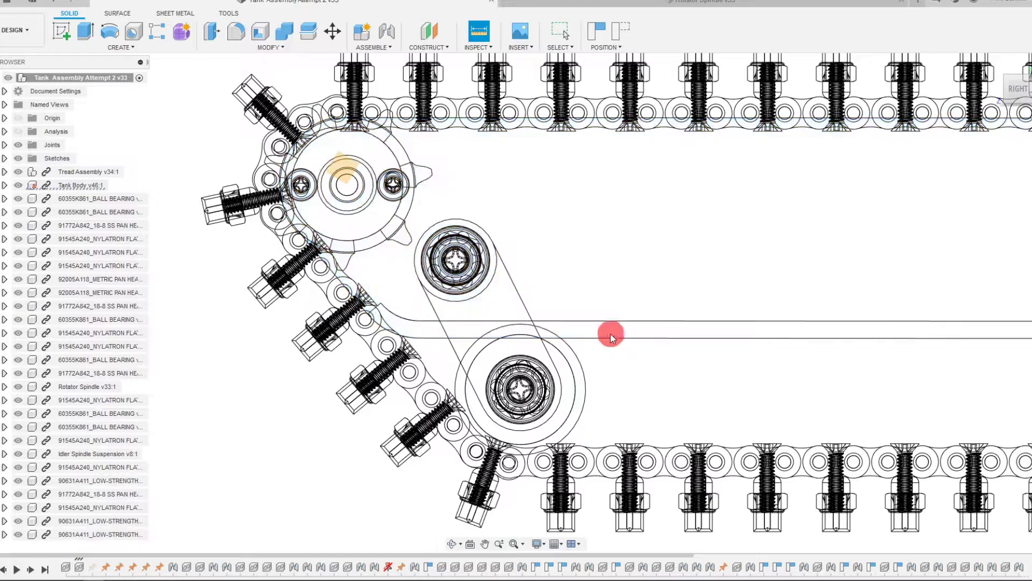
- Set the visual style to Shaded with Visible Edges Only
left_click(558, 564)
left_click(538, 545)
mouse_move(583, 442)
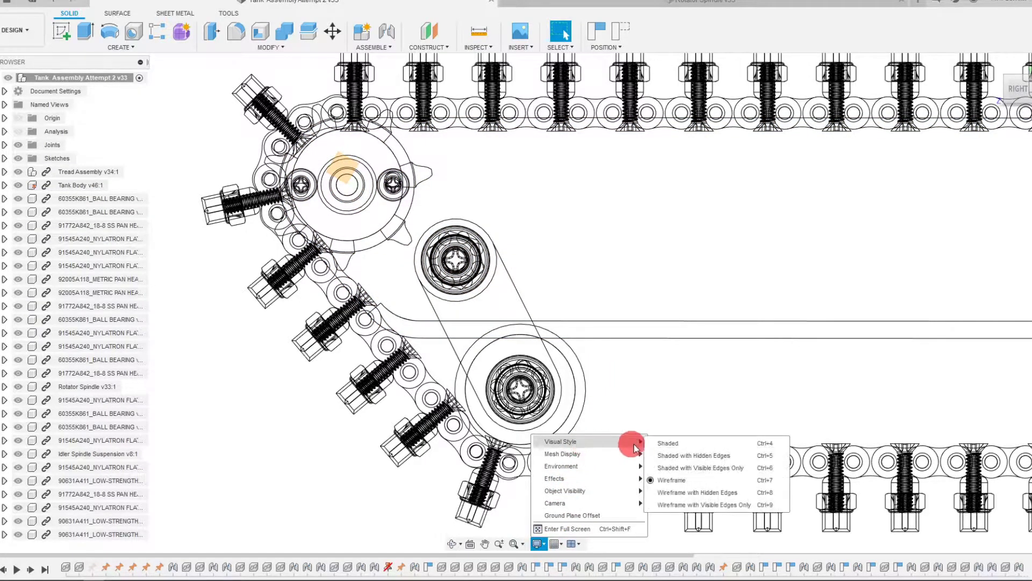
left_click(676, 468)
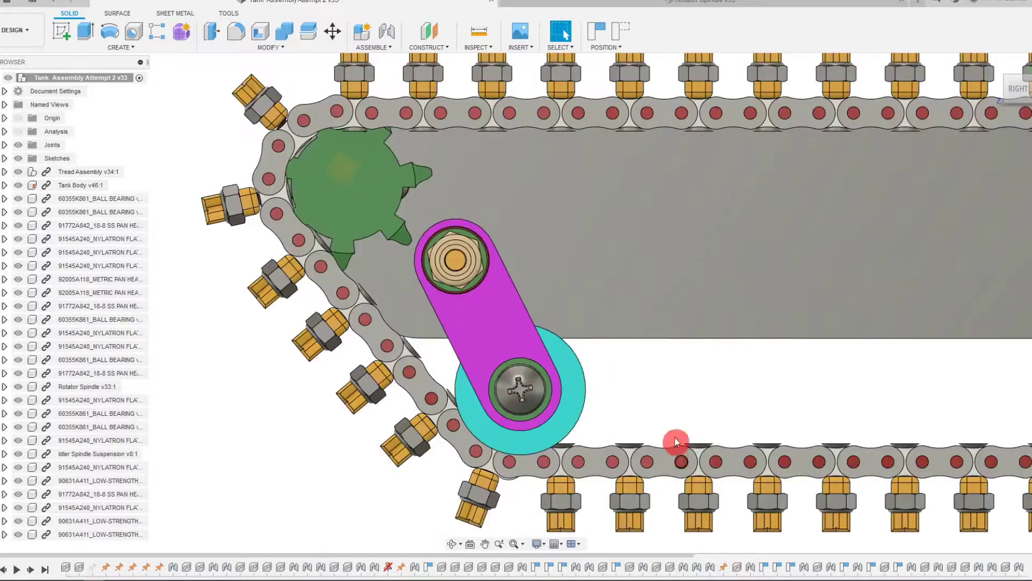
left_click(473, 34)
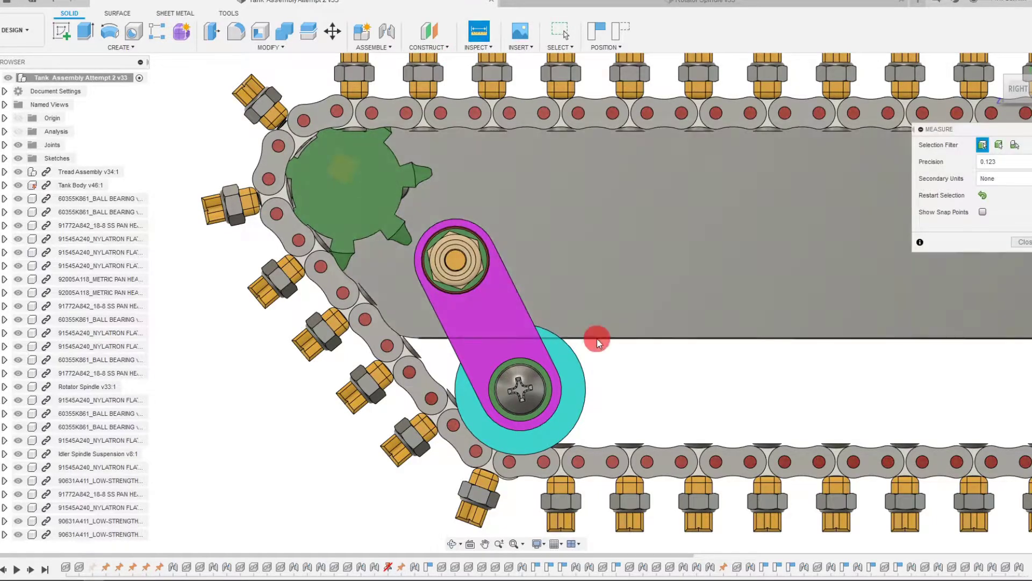
left_click(597, 338)
left_click(528, 311)
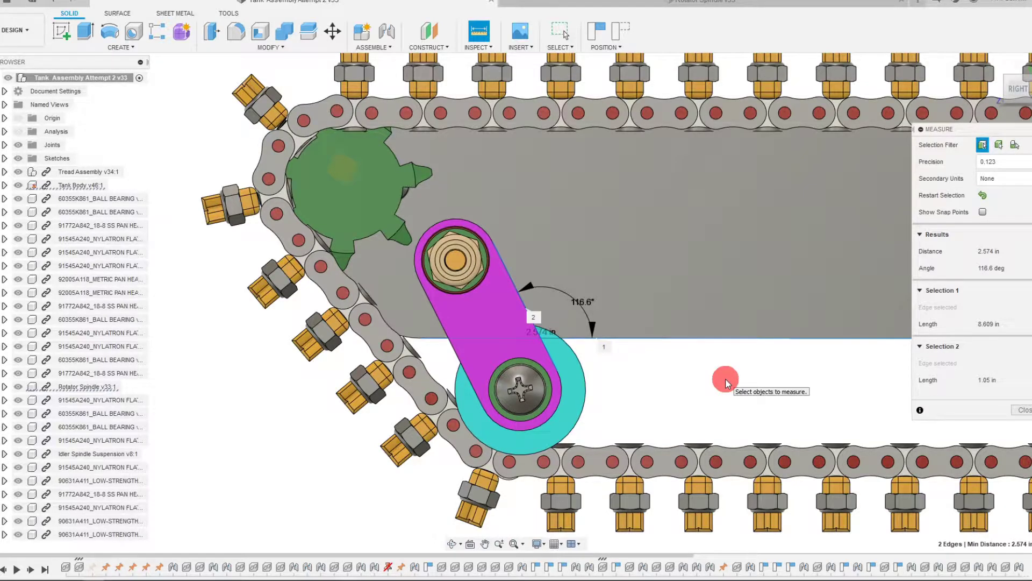
key("Escape")
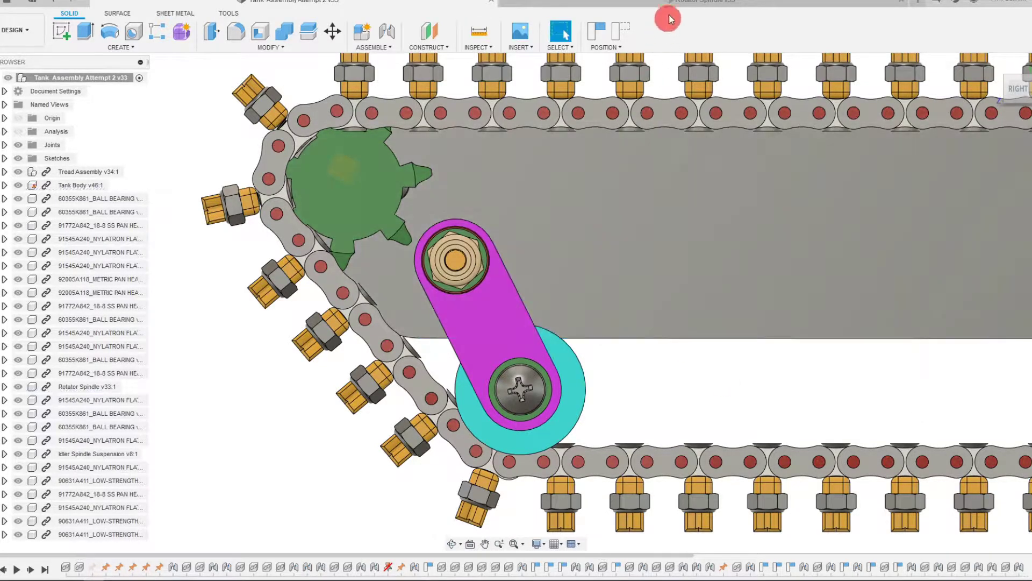
- In the Rotator Spindle sketch, reposition and select the 95° angle dimension between the arms
left_click(671, 5)
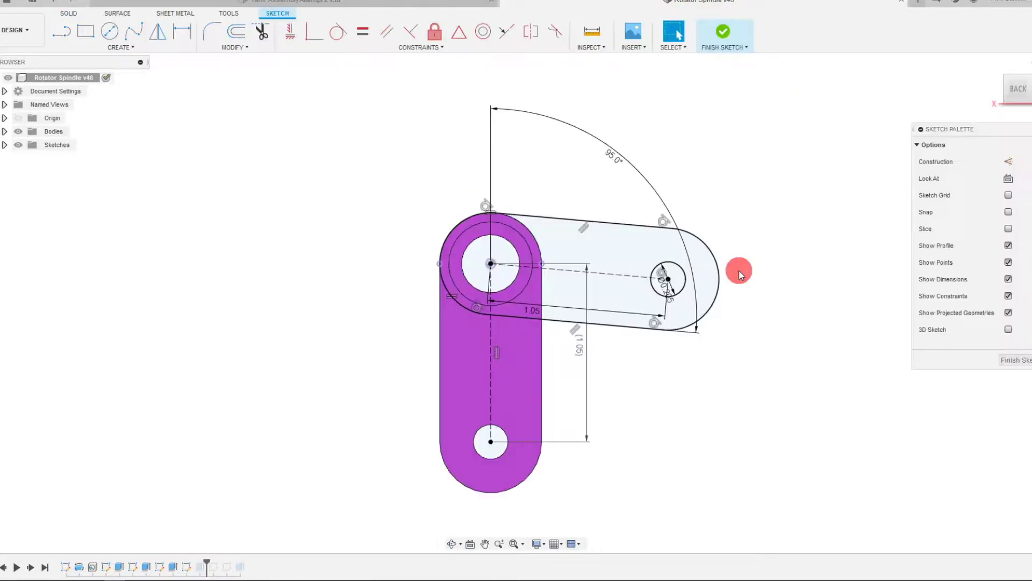
left_click(453, 543)
mouse_move(579, 392)
left_mouse_down()
mouse_move(611, 375)
mouse_move(558, 378)
mouse_move(596, 372)
left_mouse_up()
left_click(1016, 92)
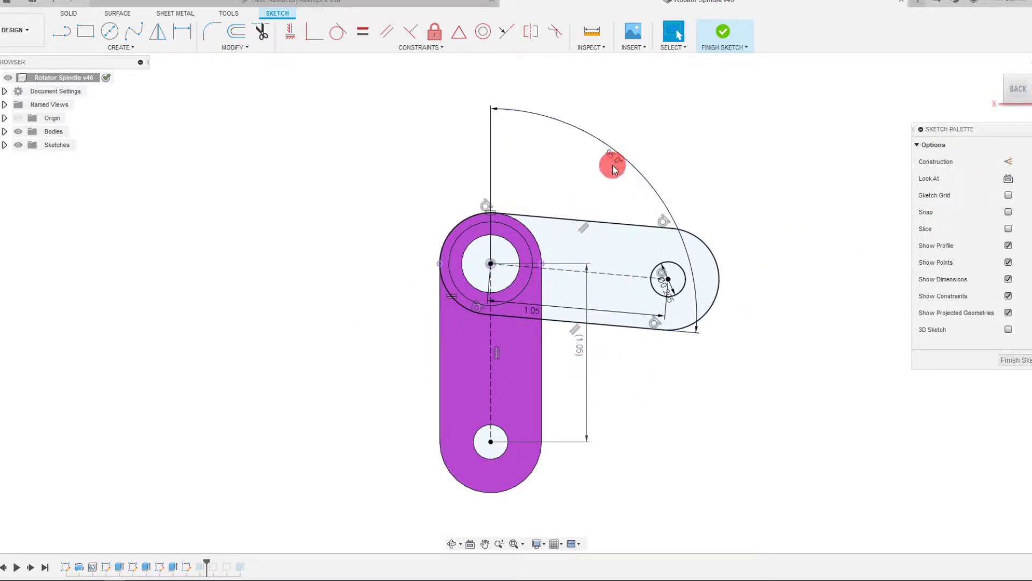
left_click_drag(618, 160, 663, 166)
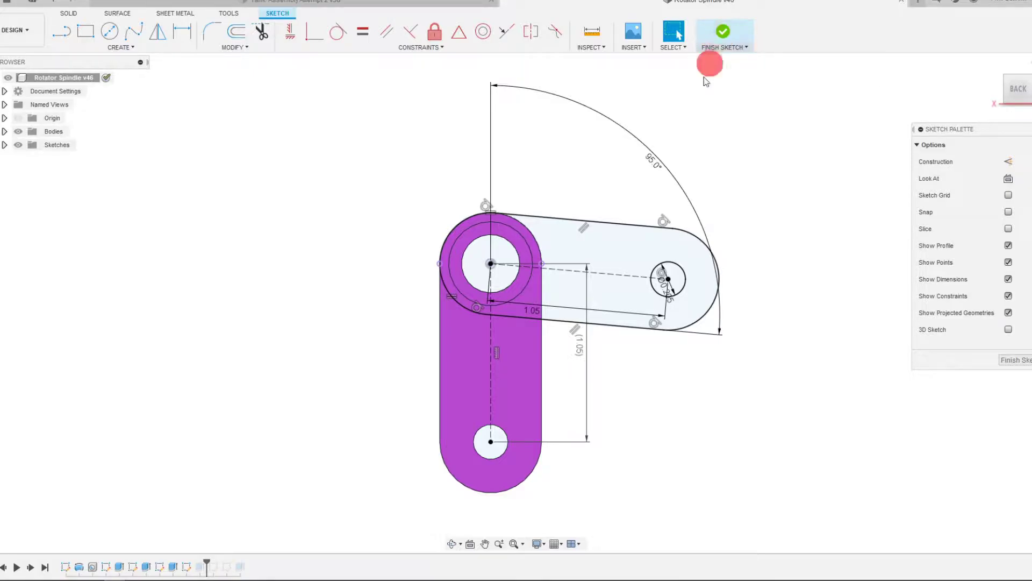
scroll(657, 381, "up", 2)
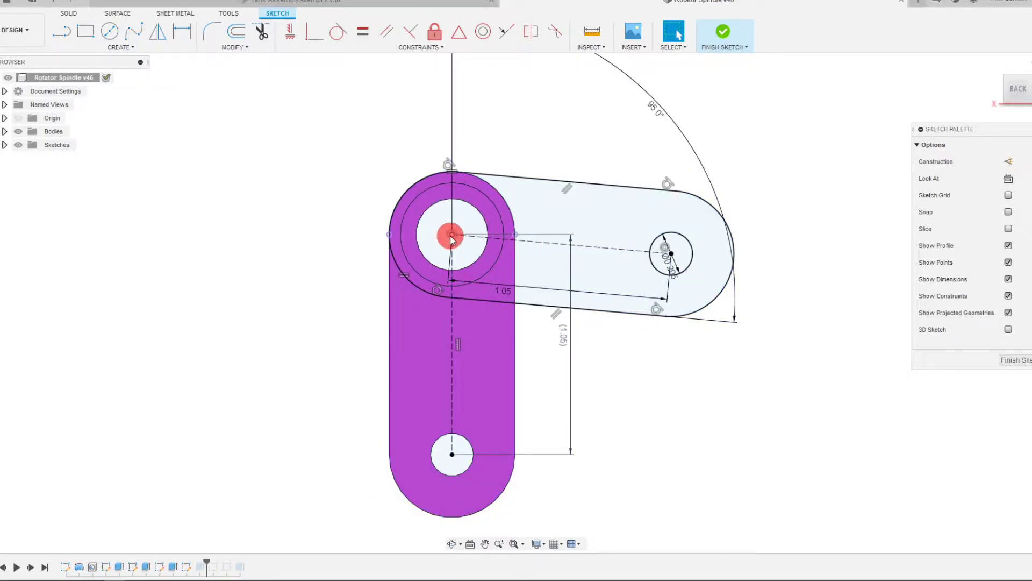
scroll(622, 341, "down", 2)
left_click(637, 344)
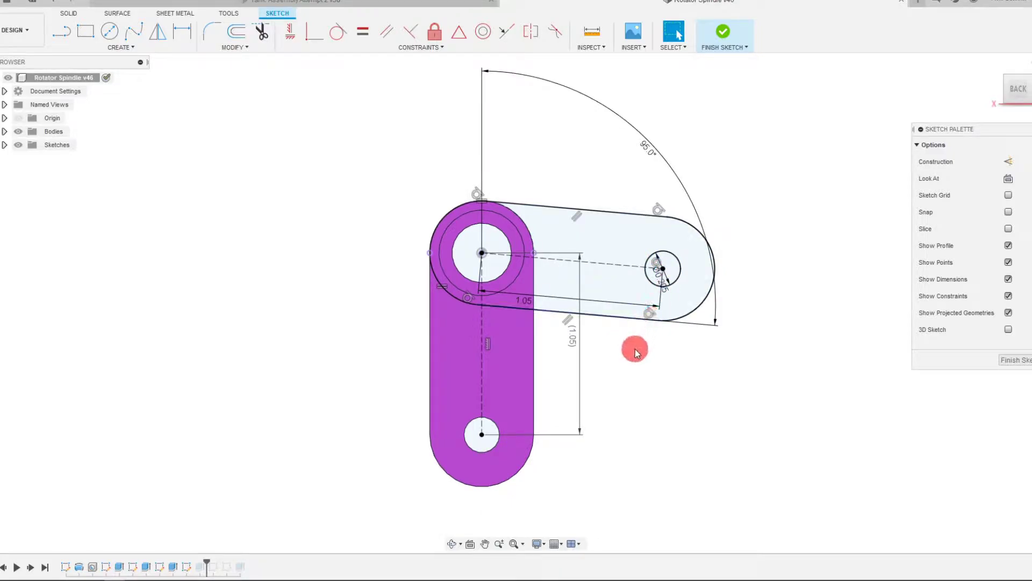
left_click(646, 151)
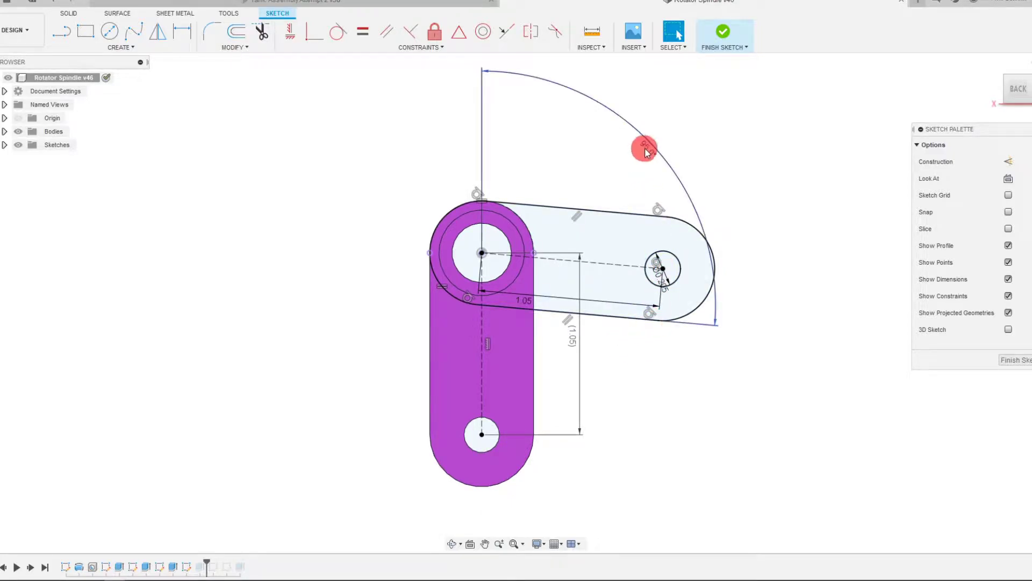
- Finish the sketch and check the L-shaped part from several ViewCube angles
left_click(726, 33)
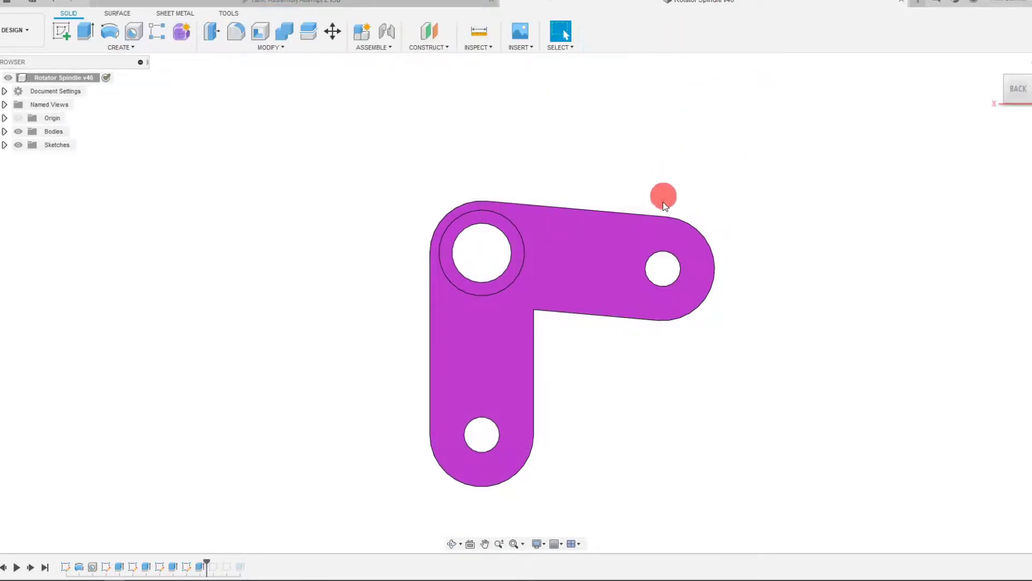
left_click(1029, 91)
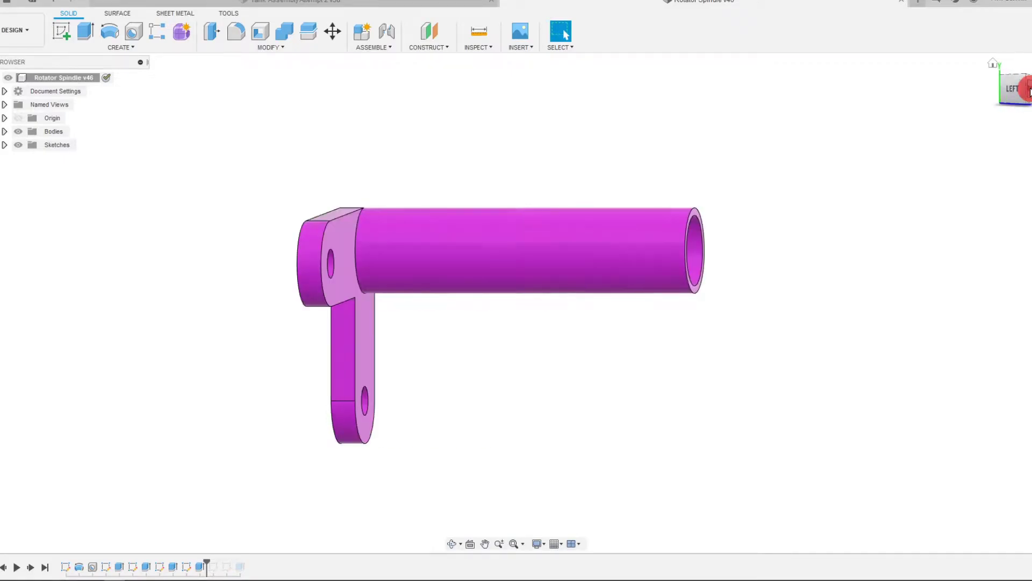
left_click(1028, 90)
left_click(1028, 91)
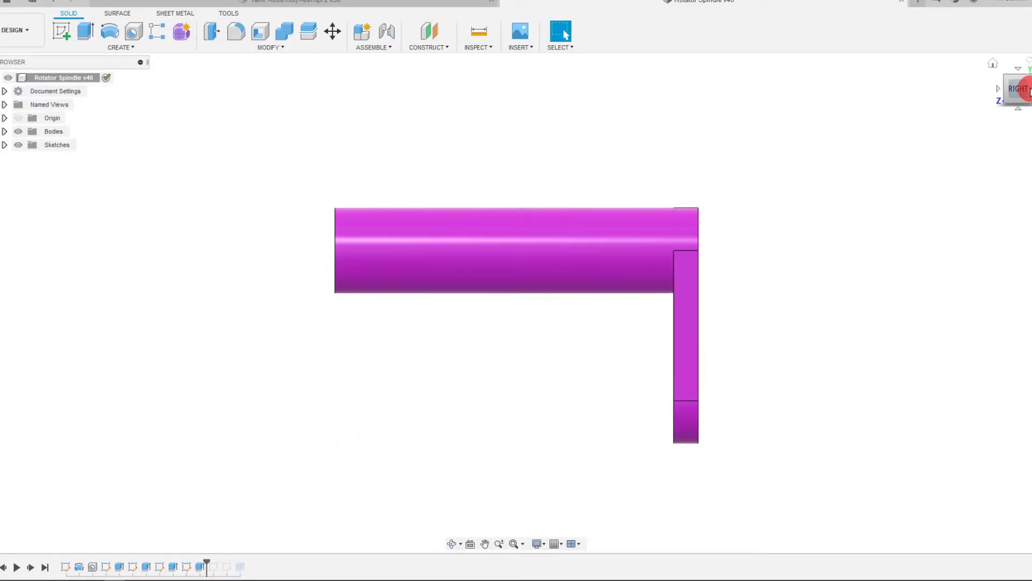
left_click(997, 92)
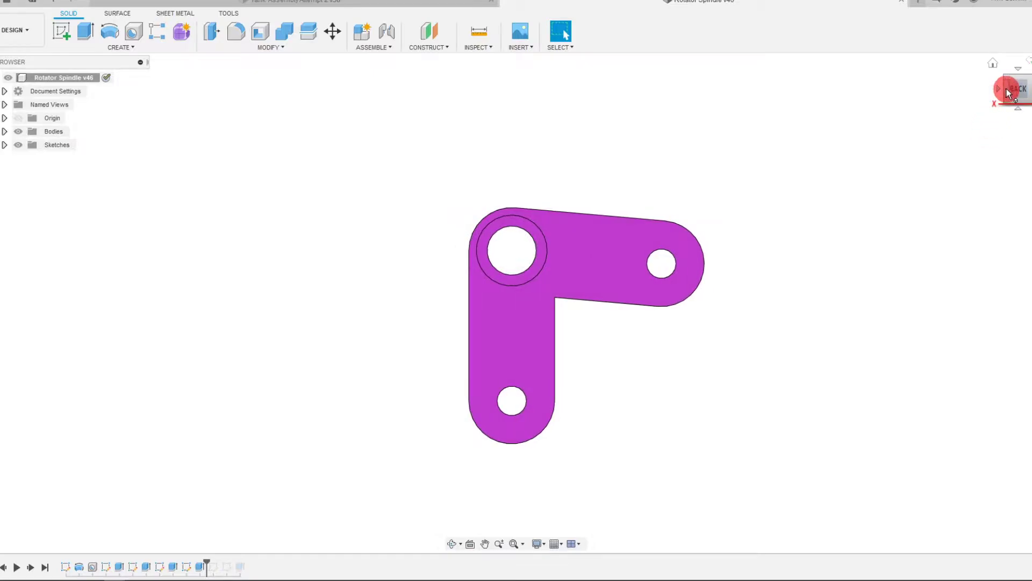
left_click(1008, 92)
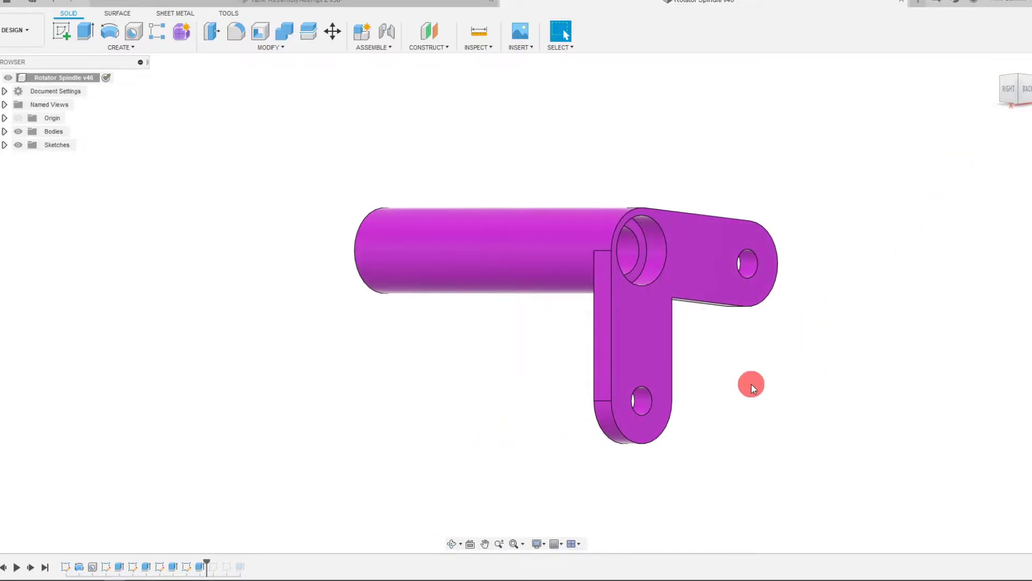
- Back in Tank Assembly Attempt 2, orbit and zoom around the updated L-shaped arm and rollers
left_click(339, 4)
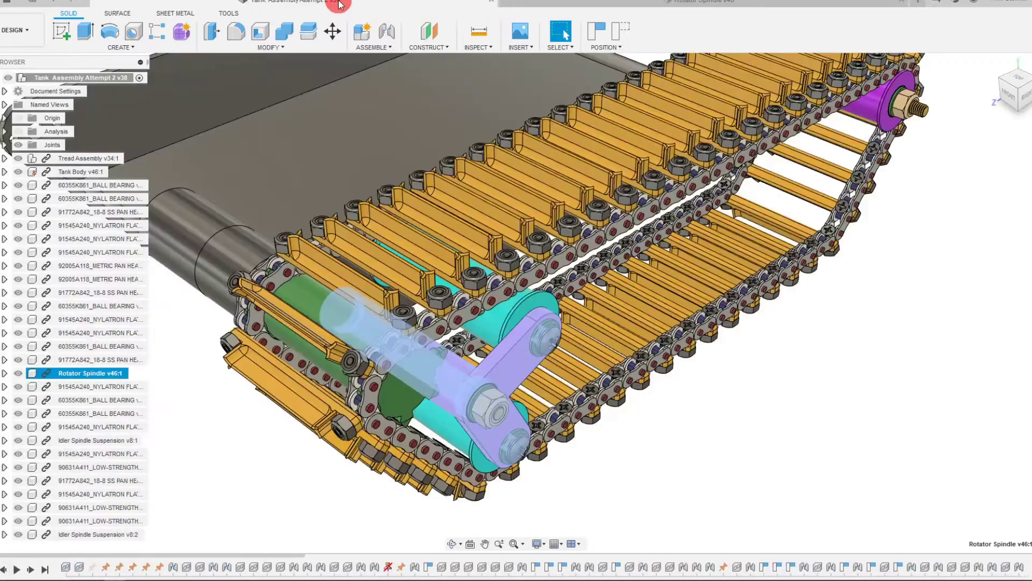
scroll(591, 333, "down", 3)
left_click(640, 443)
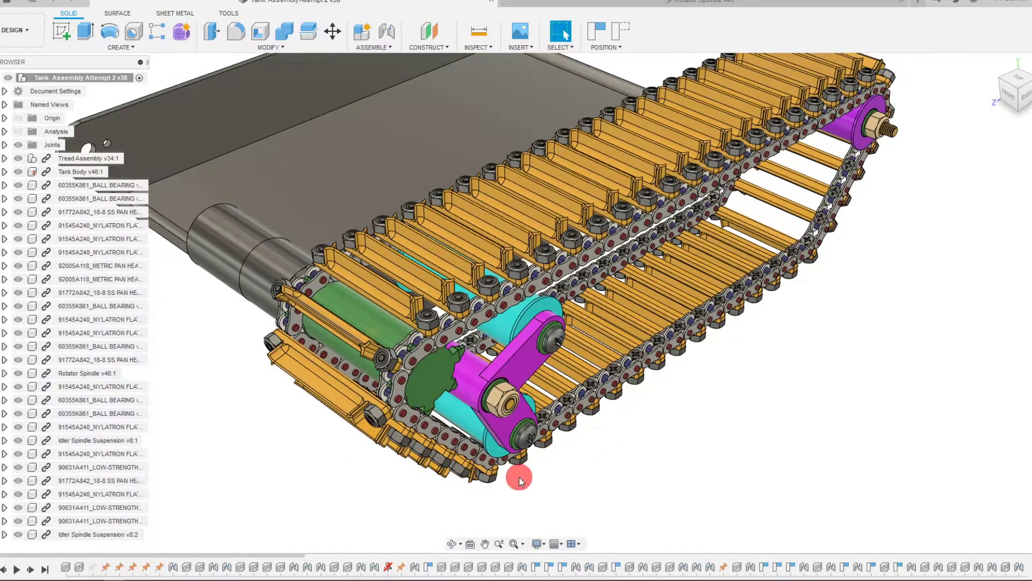
scroll(521, 478, "up", 5)
left_click(452, 544)
left_click_drag(518, 375, 413, 324)
scroll(285, 274, "up", 4)
scroll(430, 280, "up", 4)
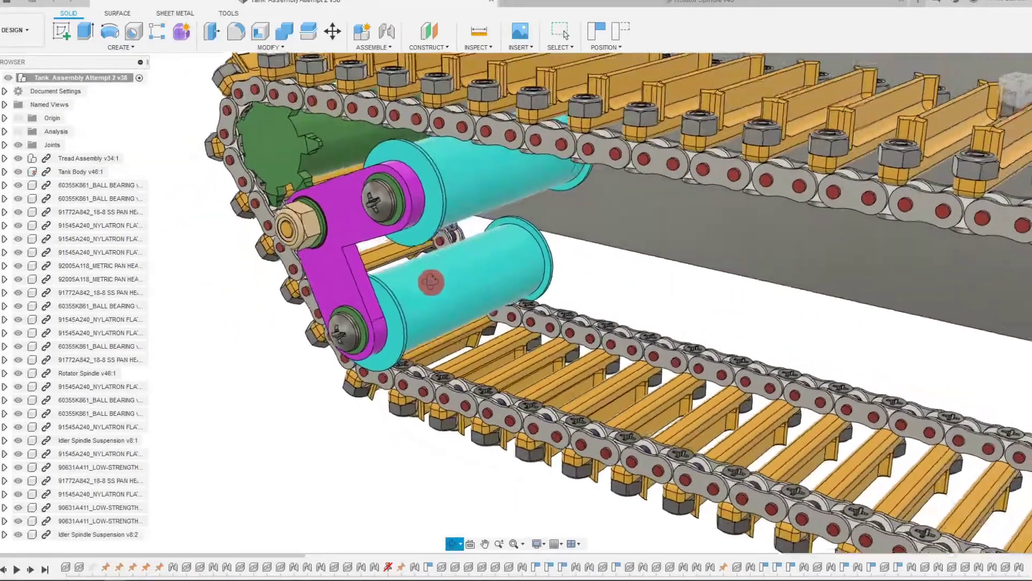
mouse_move(431, 282)
left_mouse_down()
mouse_move(484, 281)
mouse_move(420, 265)
mouse_move(454, 276)
mouse_move(472, 269)
mouse_move(428, 272)
mouse_move(431, 293)
mouse_move(434, 282)
left_mouse_up()
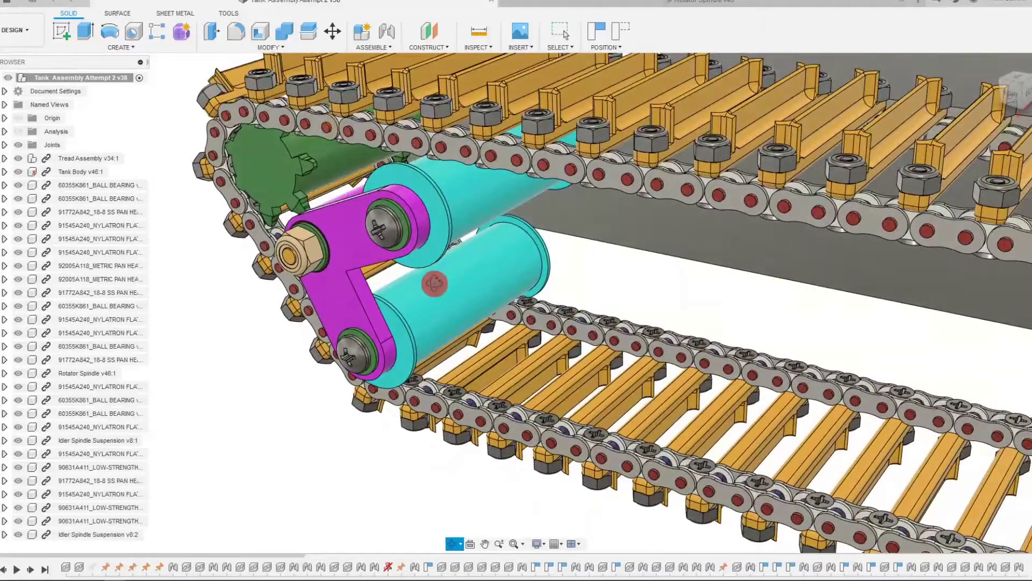
key("Escape")
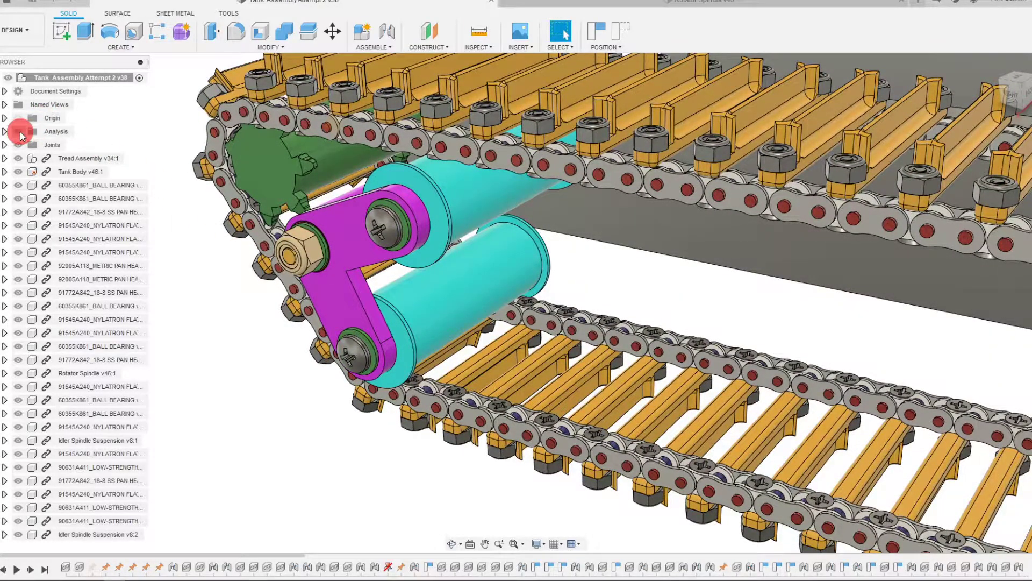
- Enable the section analysis and orbit around the cut spindle brackets, rollers and chain
left_click(19, 132)
middle_click_drag(195, 189, 450, 546, "shift")
middle_click_drag(531, 301, 610, 184, "shift")
middle_click_drag(574, 240, 592, 212, "shift")
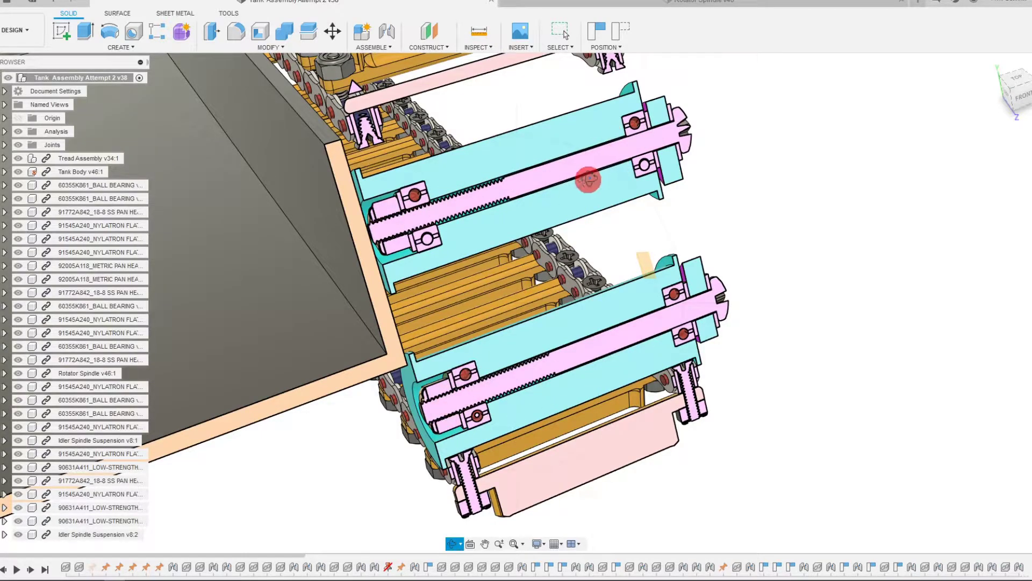
middle_click_drag(636, 123, 555, 145, "shift")
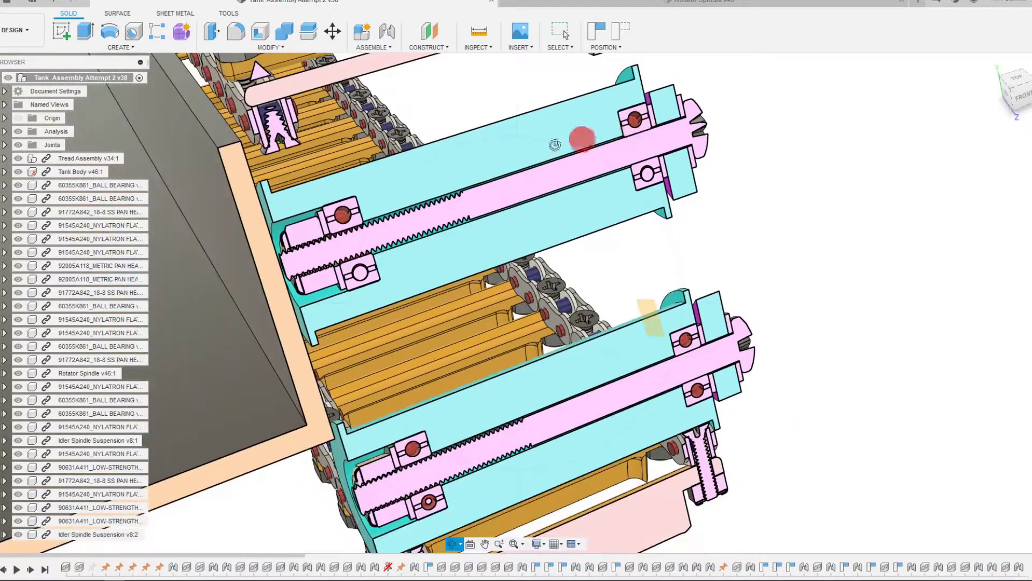
middle_click_drag(458, 182, 576, 206, "shift")
middle_click_drag(425, 338, 383, 336, "shift")
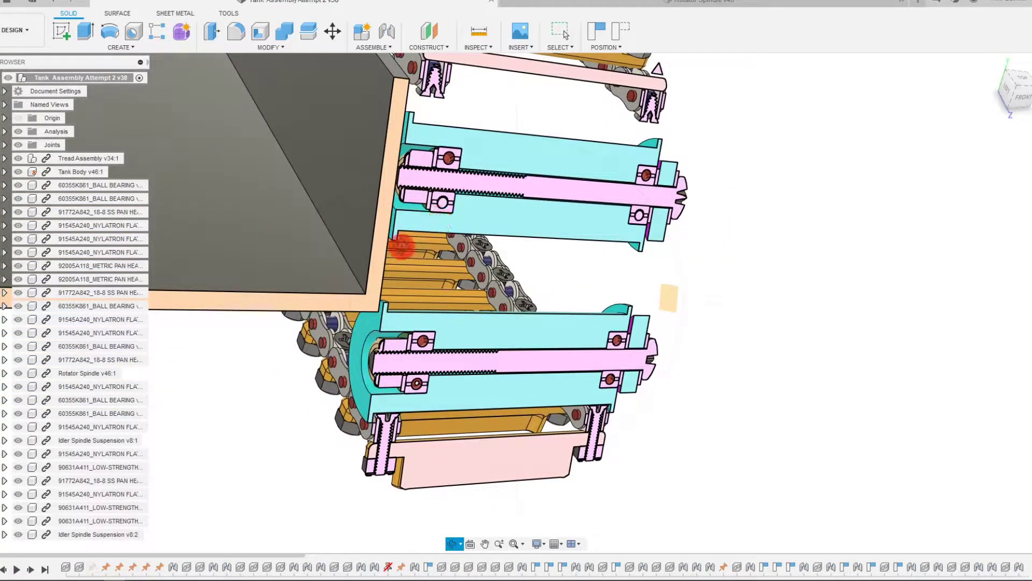
middle_click_drag(560, 242, 431, 219, "shift")
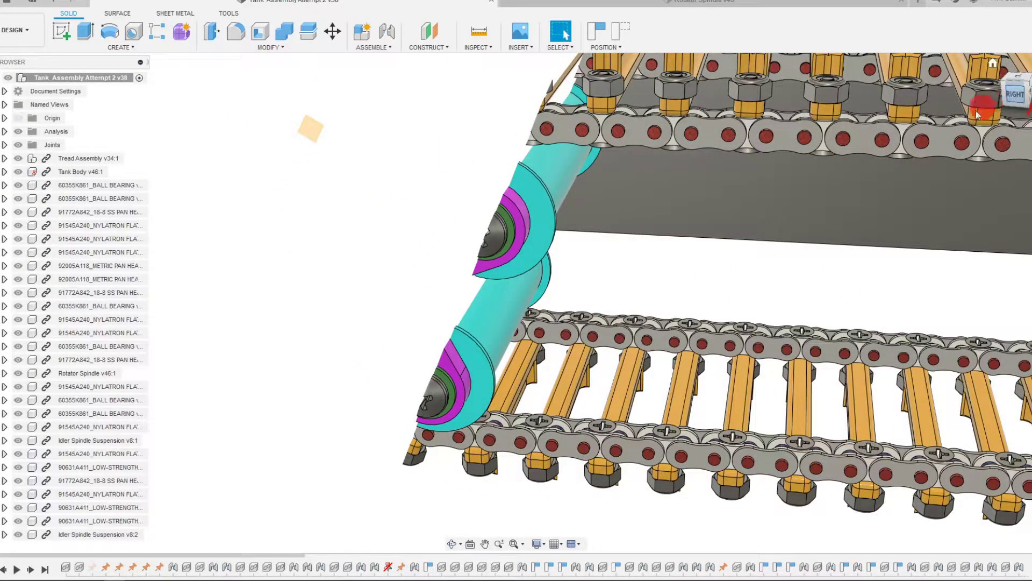
- Snap to the right view, hide the section analysis, and switch to orthographic camera
left_click(1015, 94)
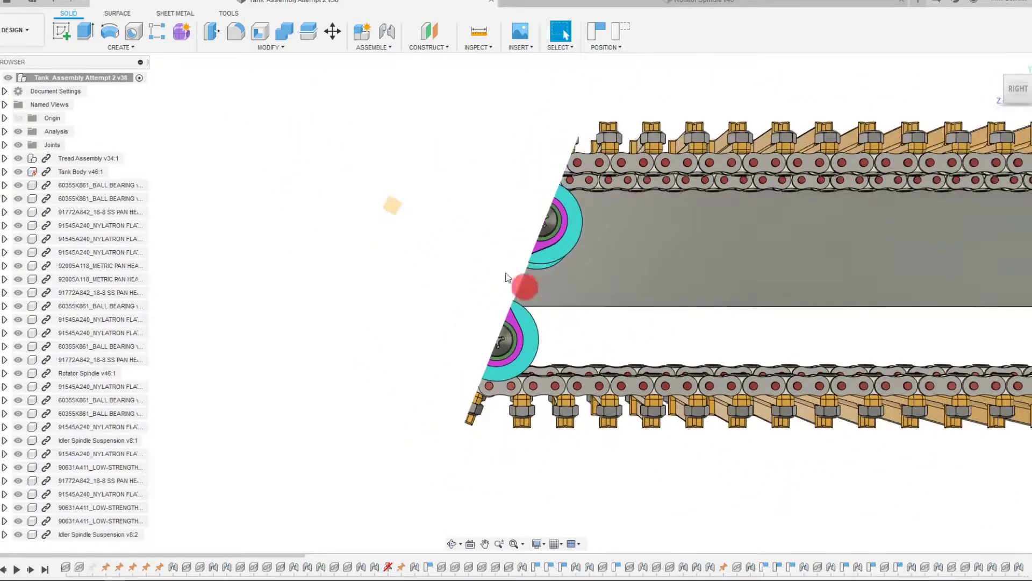
left_click(18, 131)
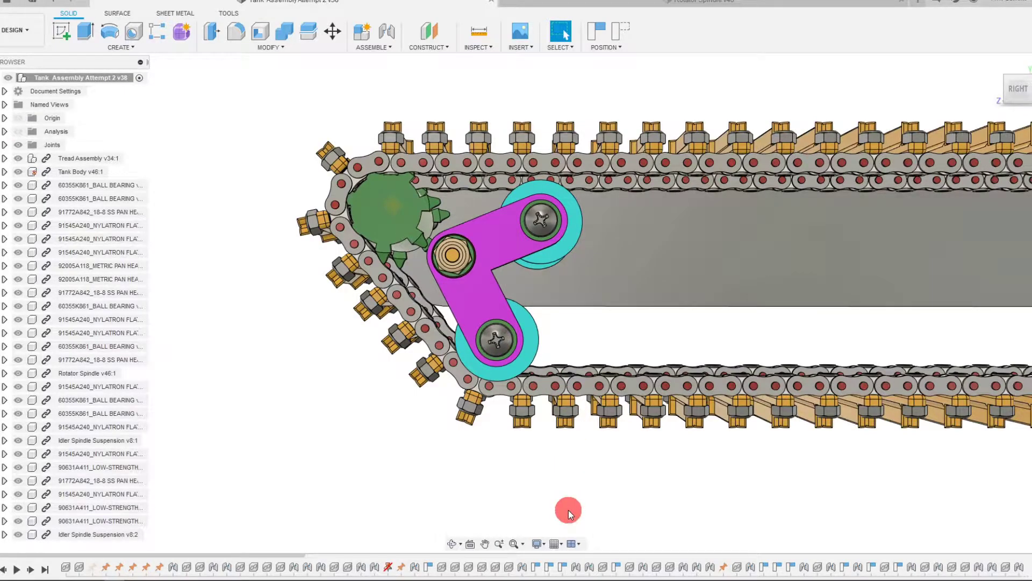
left_click(539, 544)
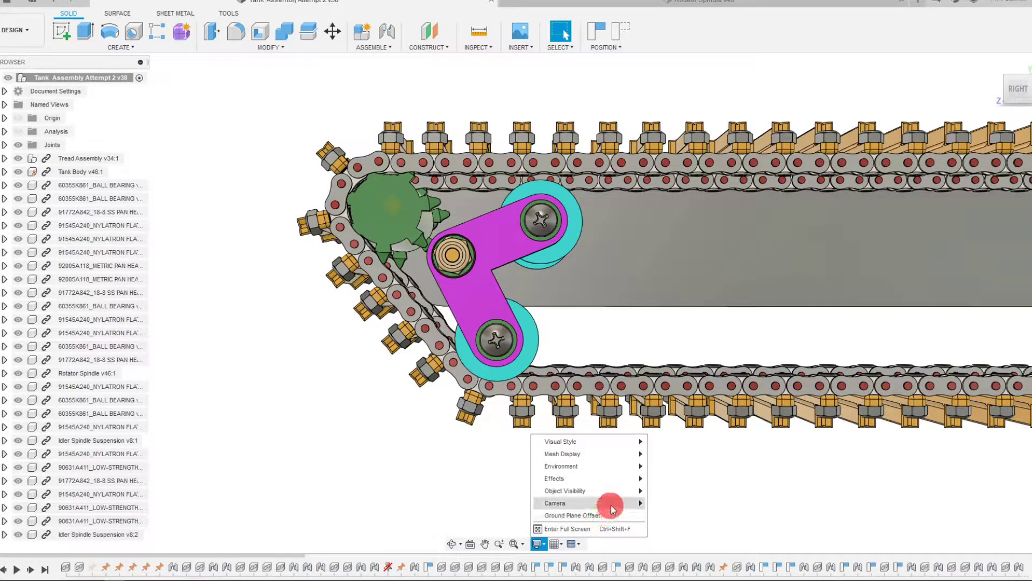
mouse_move(620, 507)
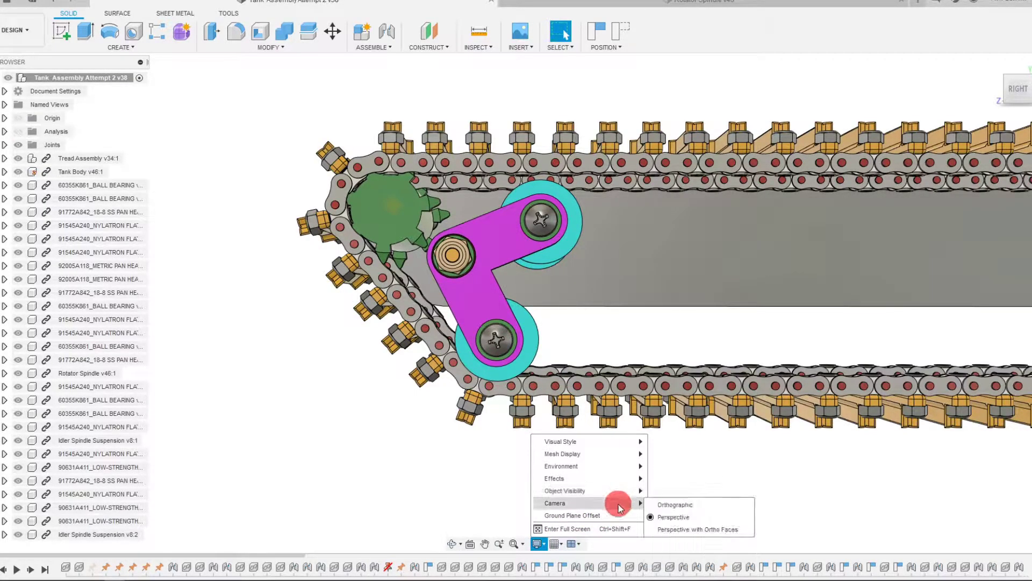
left_click(670, 505)
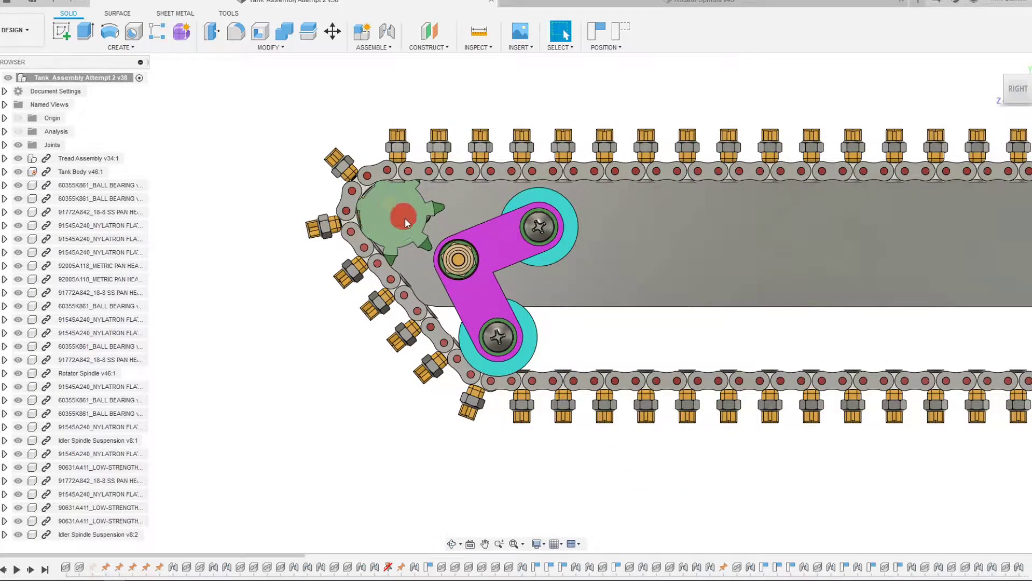
scroll(411, 229, "up", 2)
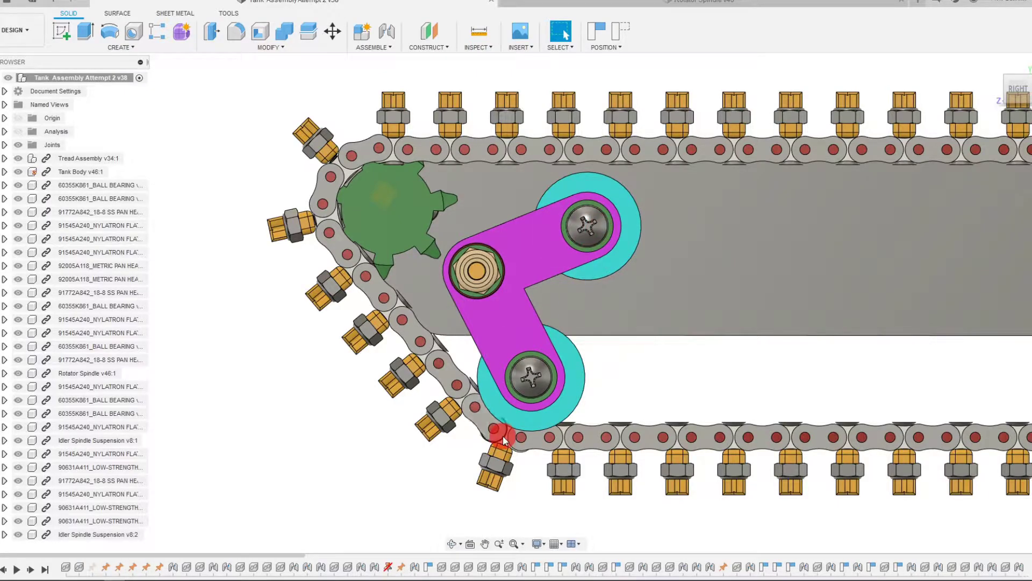
scroll(472, 326, "down", 2)
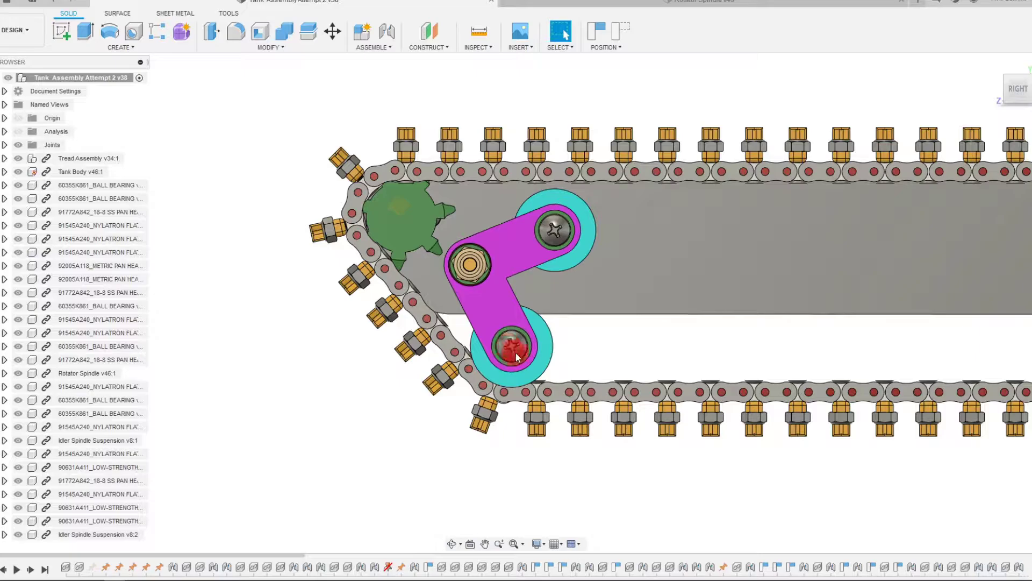
- Rotate the arm counter-clockwise about its hub so the upper roller meets the upper chain
left_click_drag(528, 349, 551, 317)
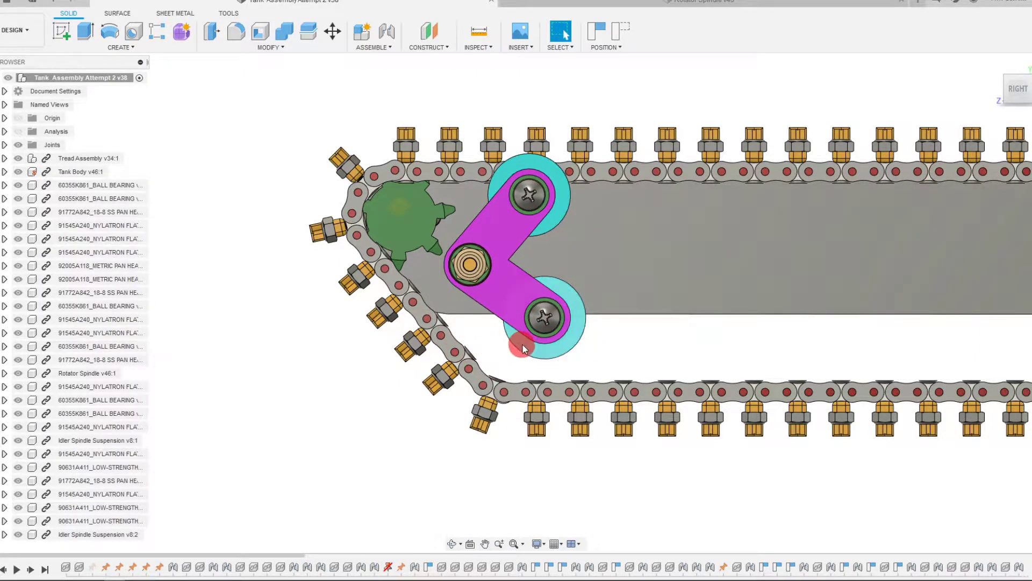
scroll(514, 347, "down", 1)
scroll(513, 348, "down", 1)
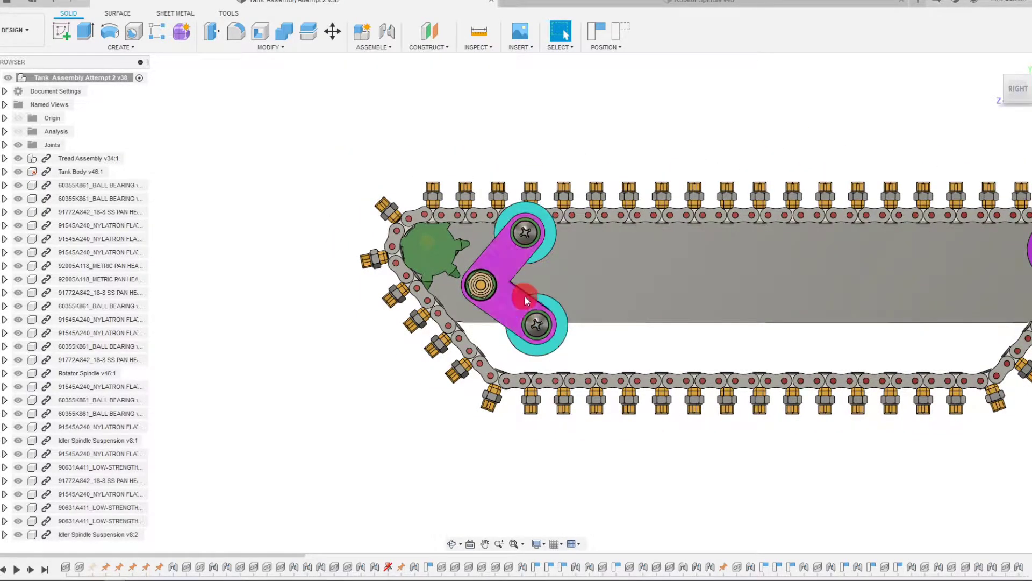
scroll(523, 227, "up", 2)
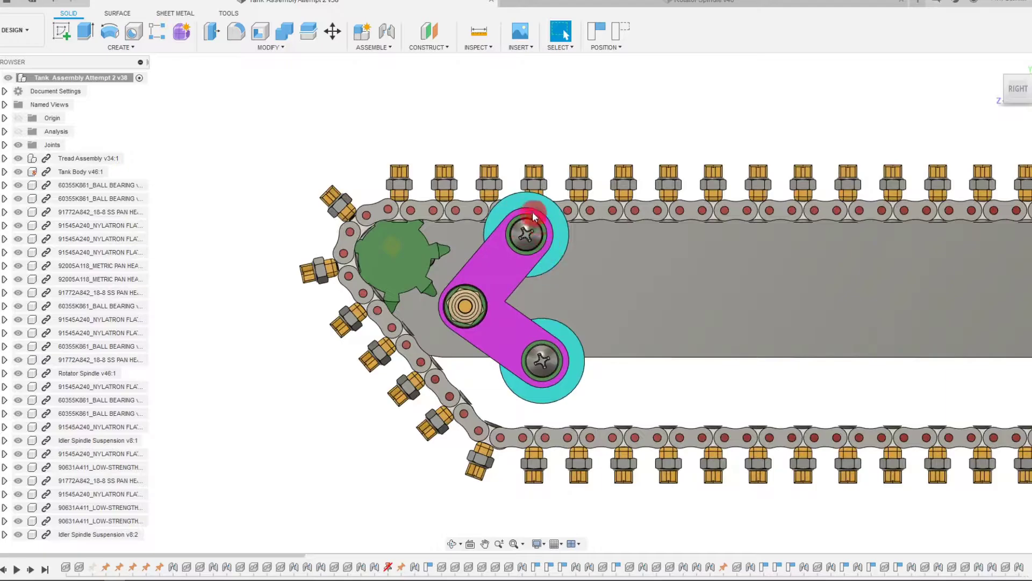
- Select the left arm and swing its rollers about the centre spindle
left_click(508, 340)
left_click(543, 361)
mouse_move(571, 383)
left_mouse_down()
mouse_move(511, 415)
mouse_move(544, 408)
mouse_move(556, 395)
mouse_move(529, 403)
mouse_move(547, 396)
mouse_move(557, 371)
mouse_move(585, 355)
mouse_move(596, 362)
mouse_move(583, 355)
mouse_move(530, 175)
mouse_move(563, 300)
mouse_move(502, 383)
mouse_move(457, 396)
mouse_move(617, 425)
mouse_move(412, 389)
mouse_move(540, 350)
mouse_move(450, 349)
mouse_move(563, 216)
mouse_move(531, 270)
mouse_move(575, 344)
mouse_move(424, 385)
mouse_move(670, 425)
mouse_move(564, 417)
mouse_move(520, 382)
mouse_move(615, 376)
mouse_move(565, 230)
mouse_move(489, 177)
mouse_move(588, 215)
left_mouse_up()
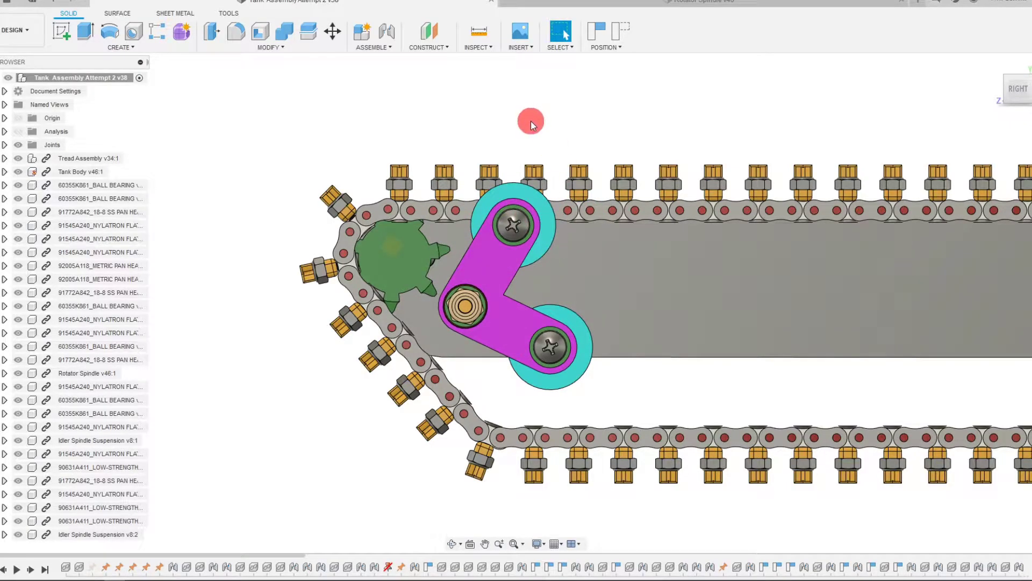
- Fit the view, rock the arm, and pull the lower roller onto the lower chain run
key("F6")
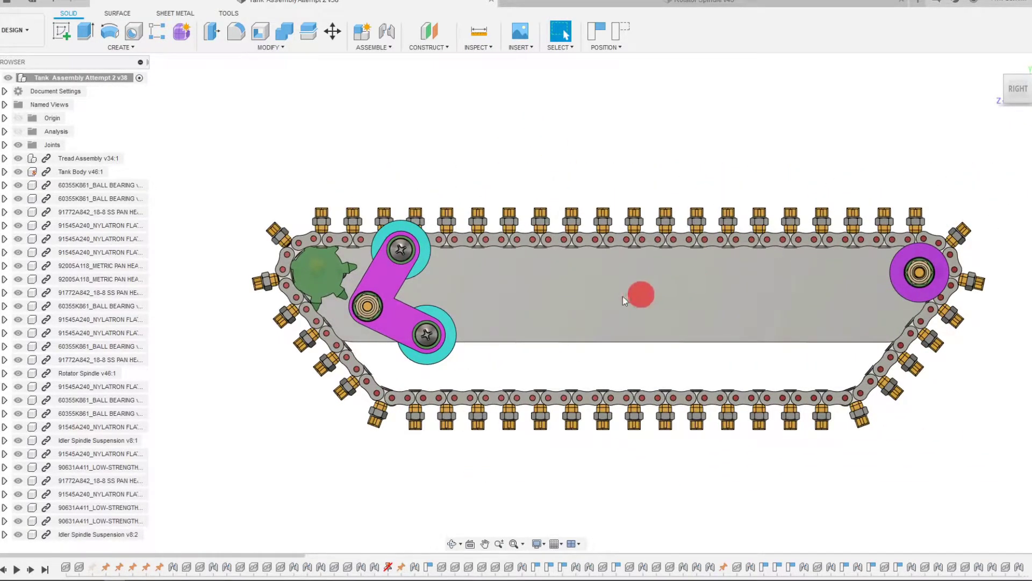
scroll(405, 319, "up", 2)
left_click_drag(405, 319, 495, 344)
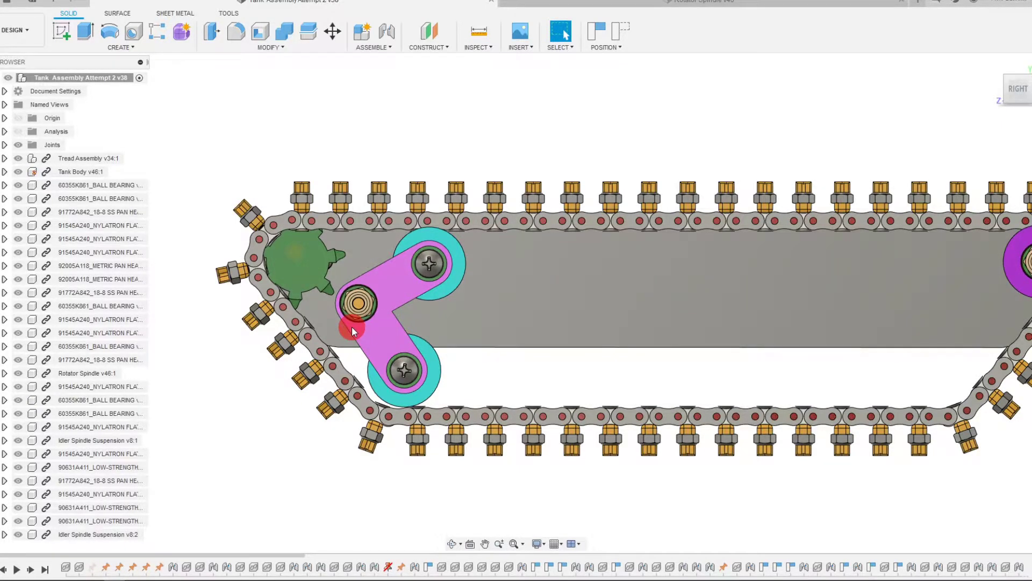
scroll(386, 371, "up", 1)
scroll(391, 385, "up", 3)
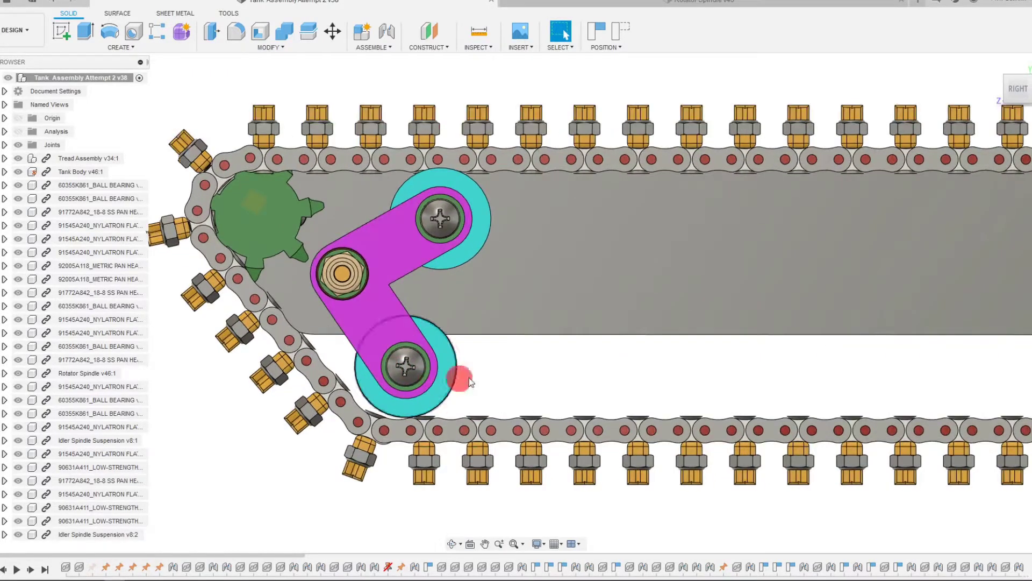
mouse_move(440, 385)
left_mouse_down()
mouse_move(463, 387)
mouse_move(444, 401)
mouse_move(428, 380)
left_mouse_up()
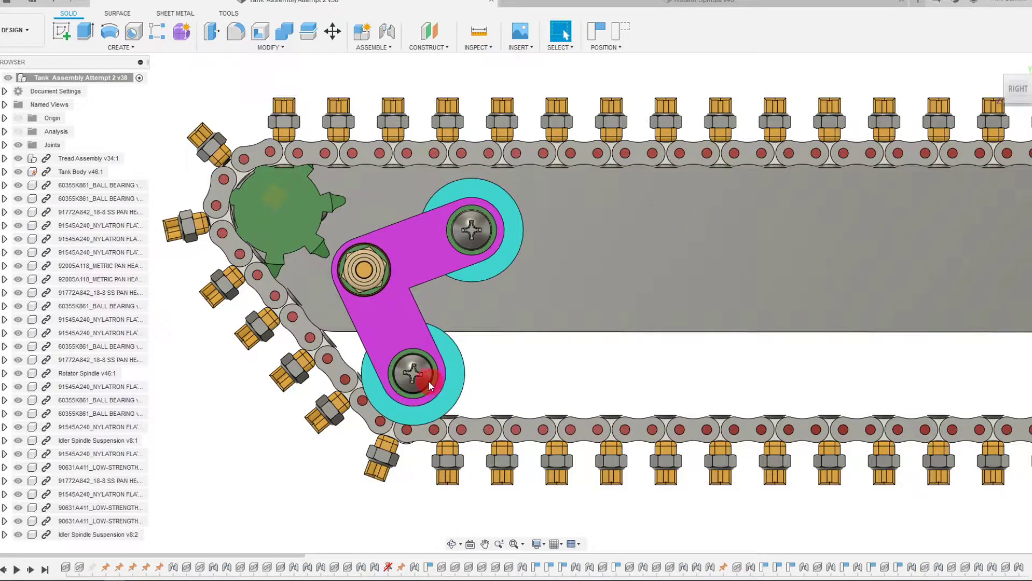
scroll(423, 369, "down", 5)
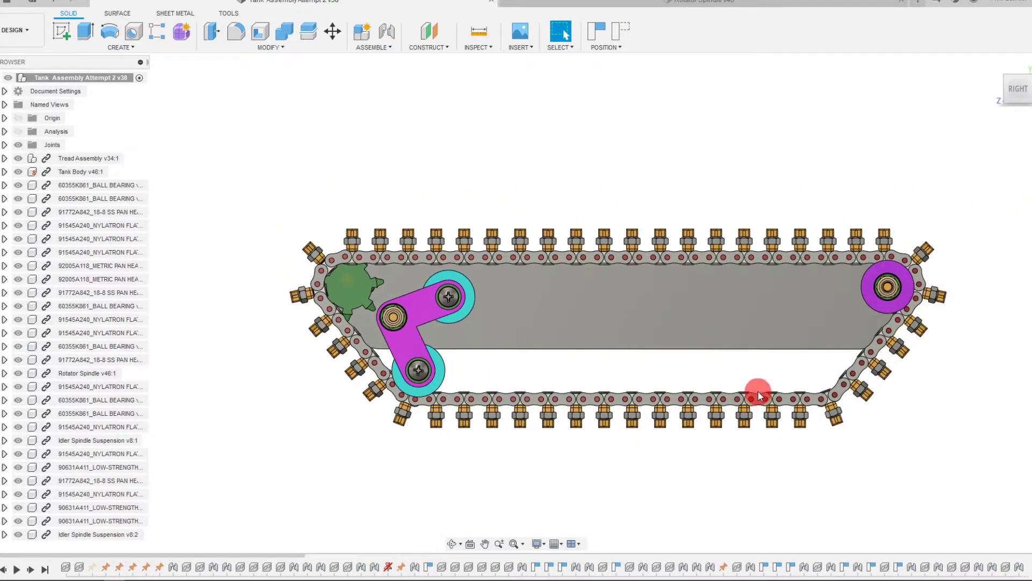
- Orbit the assembly to a tilted view and pick the grey tank body
scroll(754, 388, "up", 1)
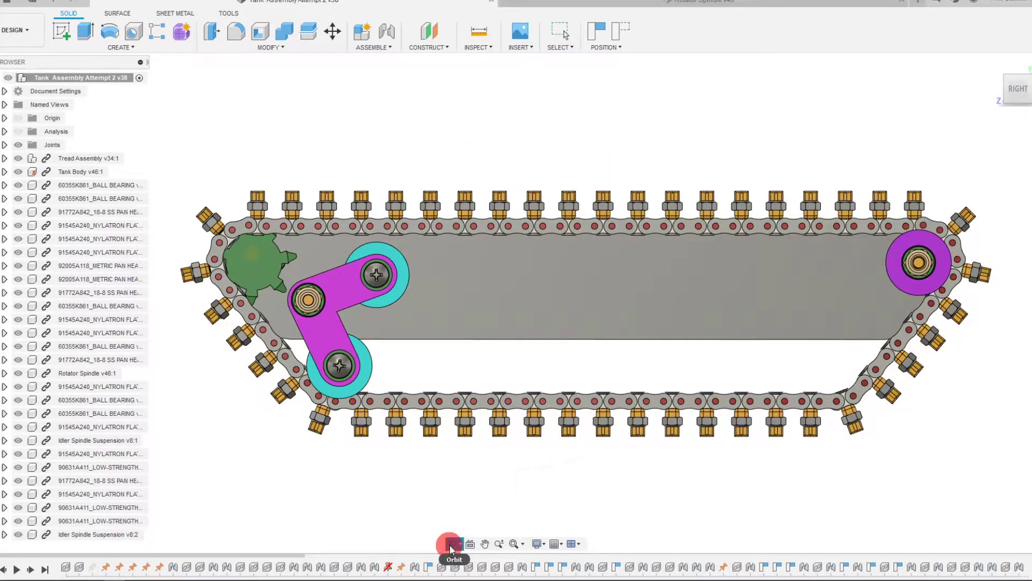
mouse_move(491, 270)
left_mouse_down()
mouse_move(457, 272)
mouse_move(606, 279)
mouse_move(669, 301)
mouse_move(622, 295)
mouse_move(618, 281)
mouse_move(543, 310)
left_mouse_up()
key("Escape")
scroll(411, 342, "up", 3)
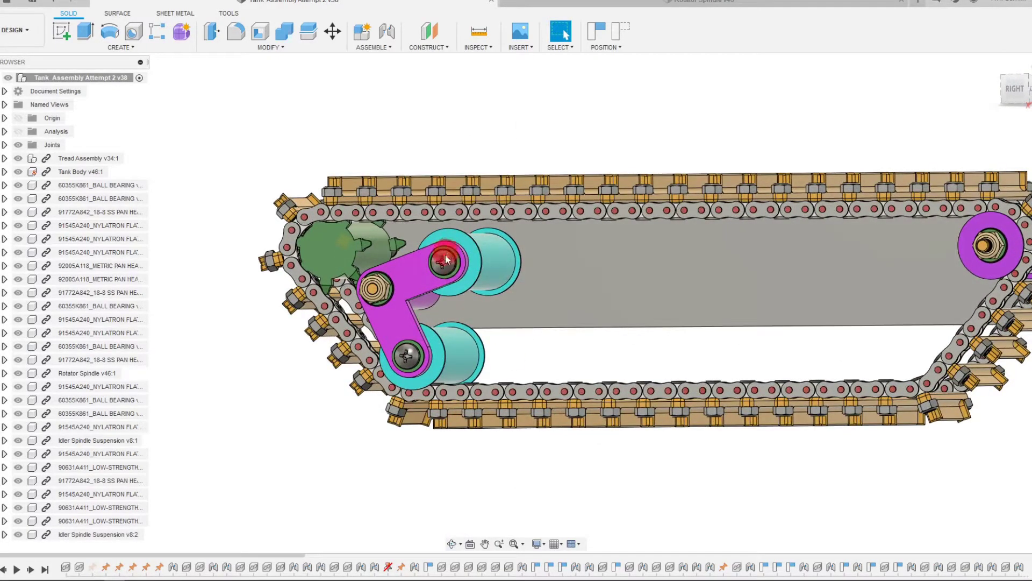
left_click(826, 277)
- Return to the flat Right view and reposition the tank for selecting the spindle components
left_click(452, 543)
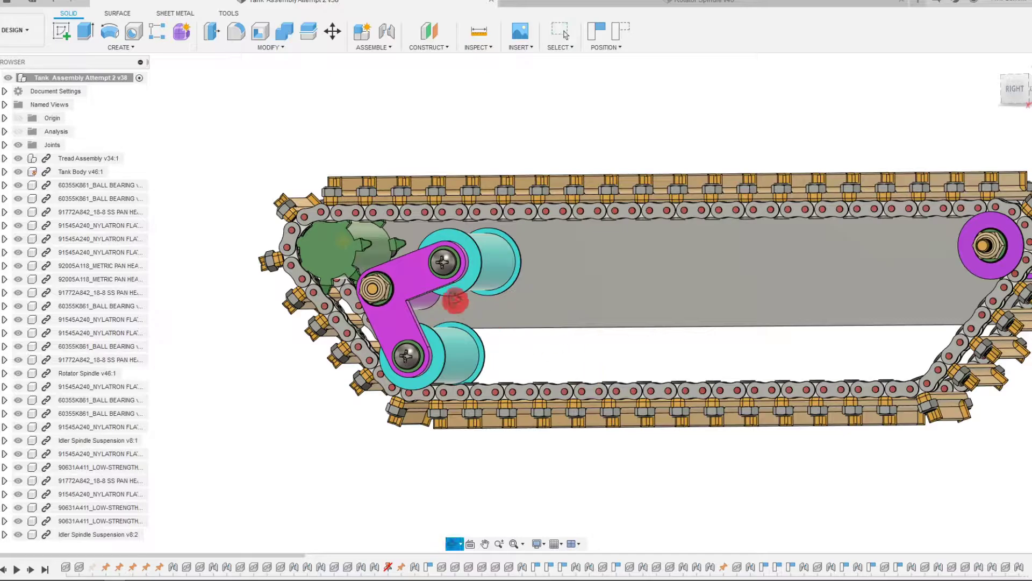
left_click(1018, 95)
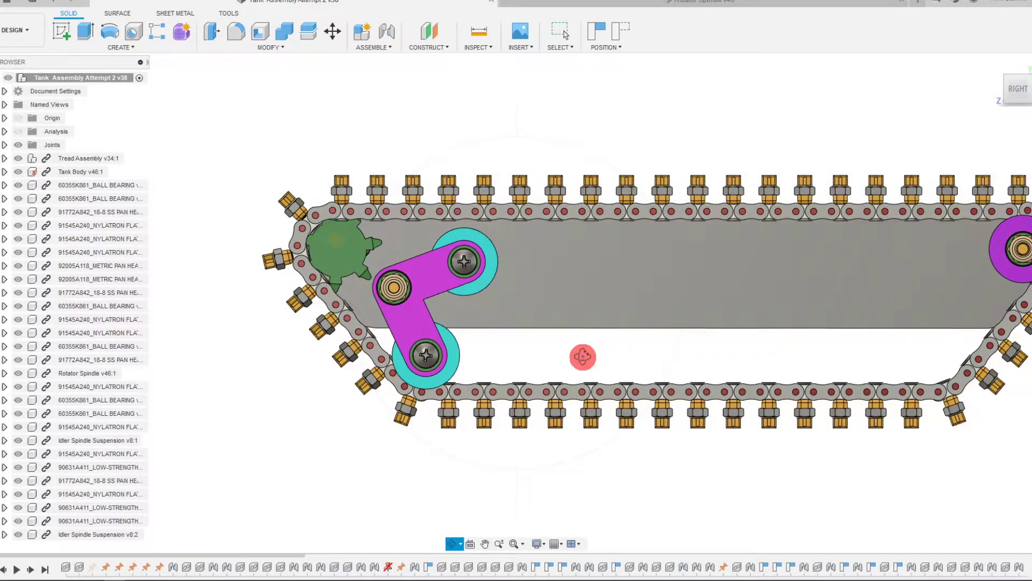
mouse_move(583, 357)
left_mouse_down()
mouse_move(629, 364)
mouse_move(800, 330)
mouse_move(906, 334)
mouse_move(816, 294)
left_mouse_up()
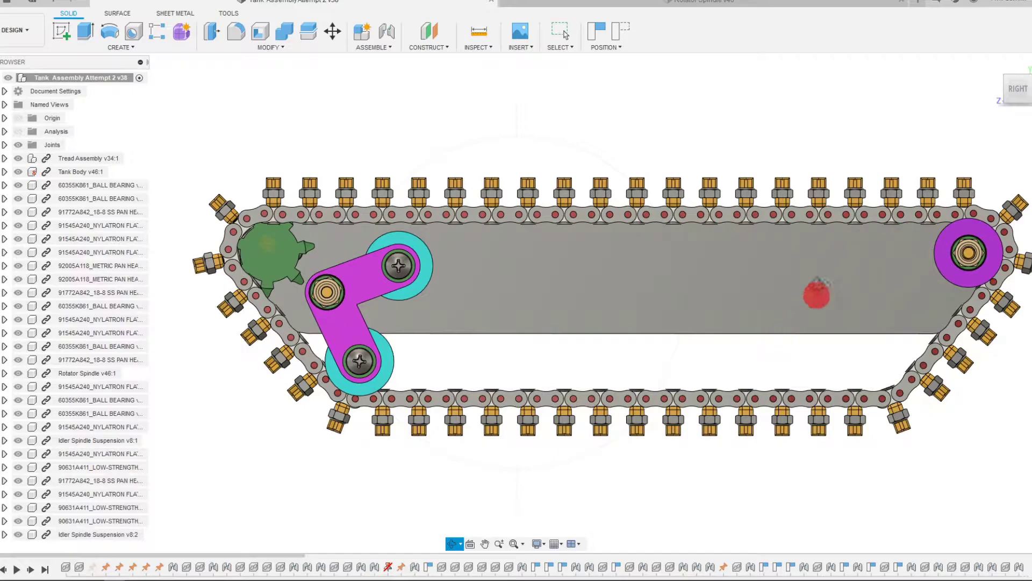
key("Escape")
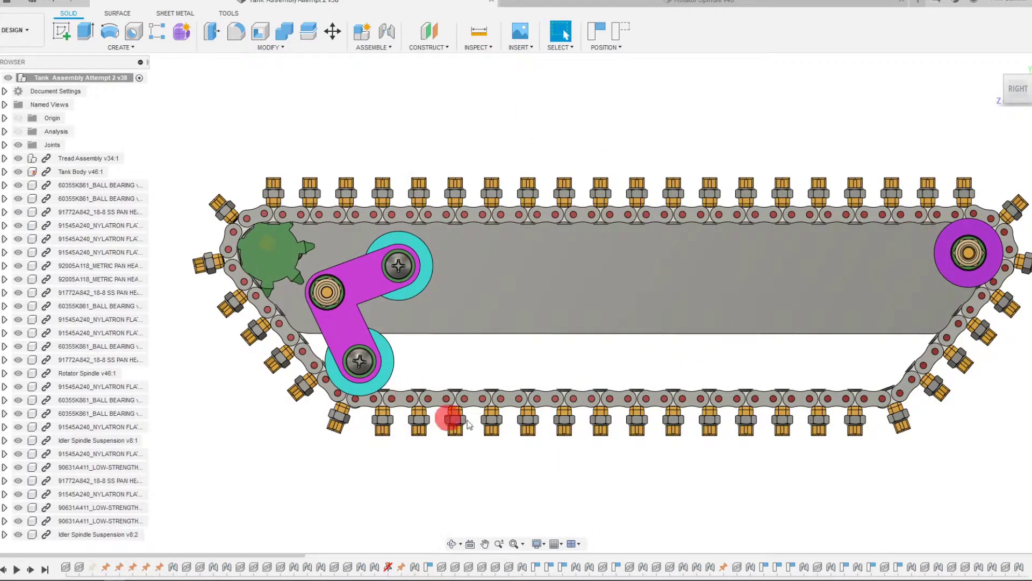
scroll(718, 353, "down", 1)
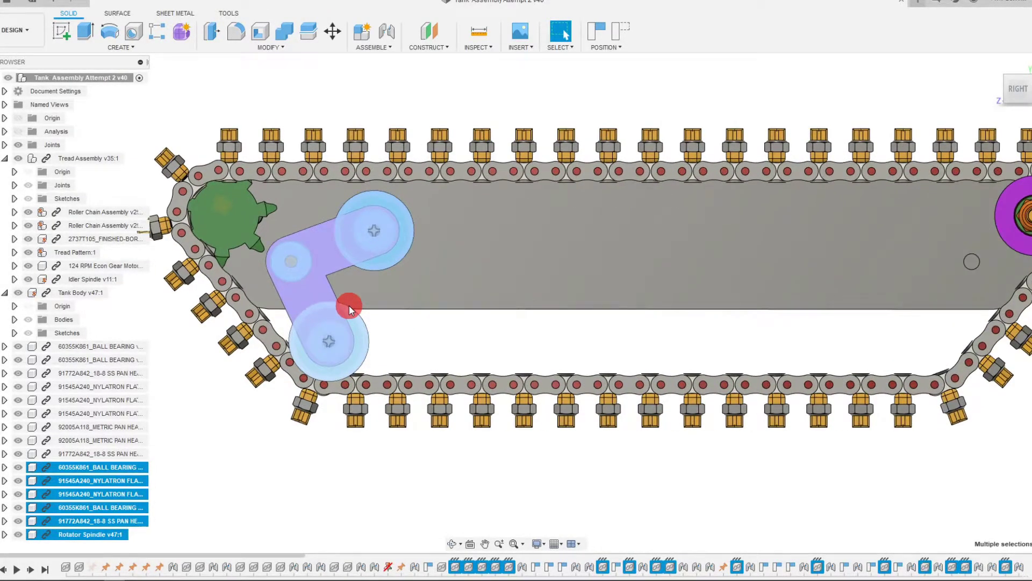
- Copy the selected rotator spindle, bearing, washer and screw components and dismiss the moved-components warning
scroll(350, 305, "up", 2)
scroll(438, 353, "down", 1)
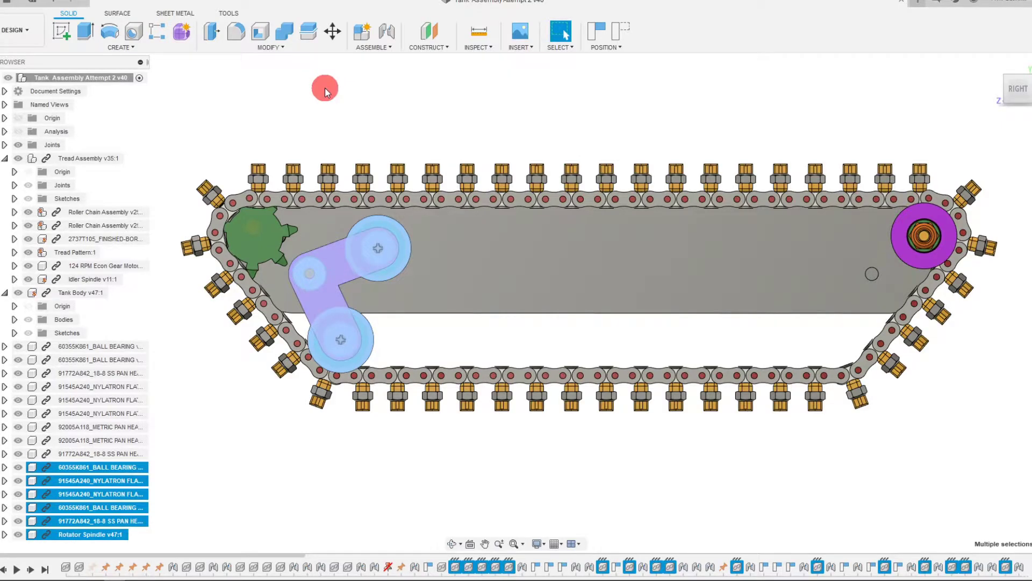
right_click(128, 468)
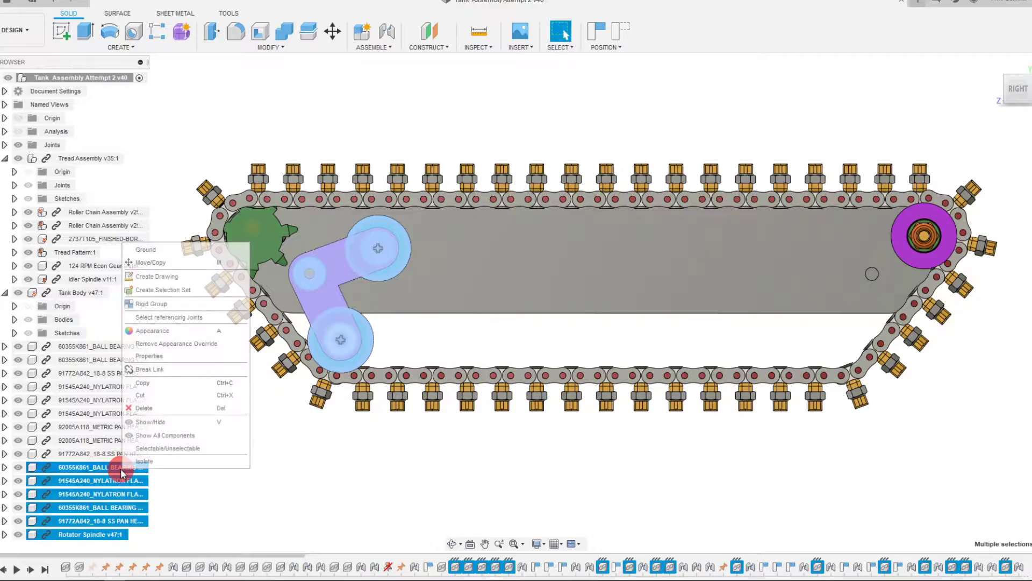
left_click(174, 386)
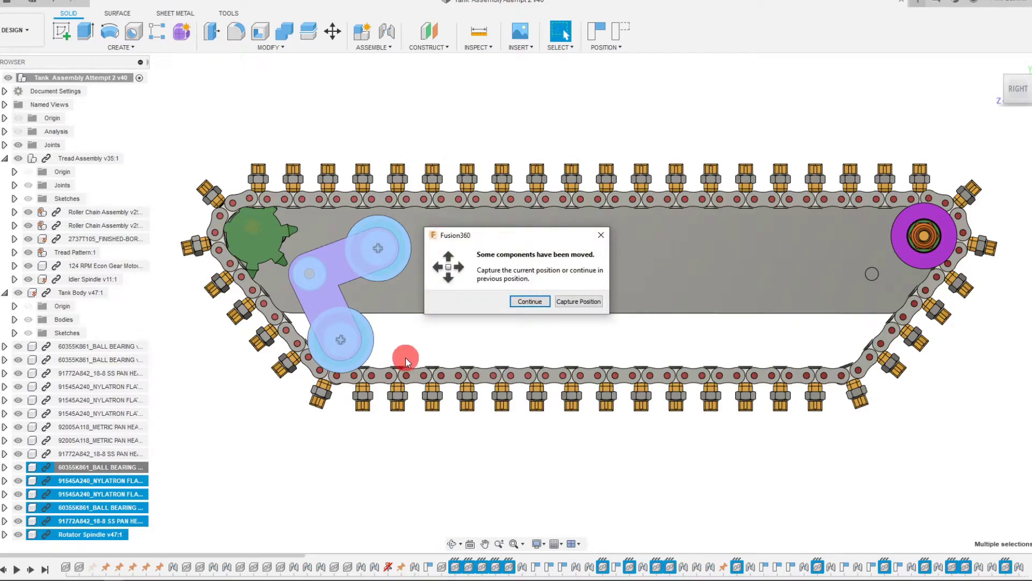
left_click(583, 299)
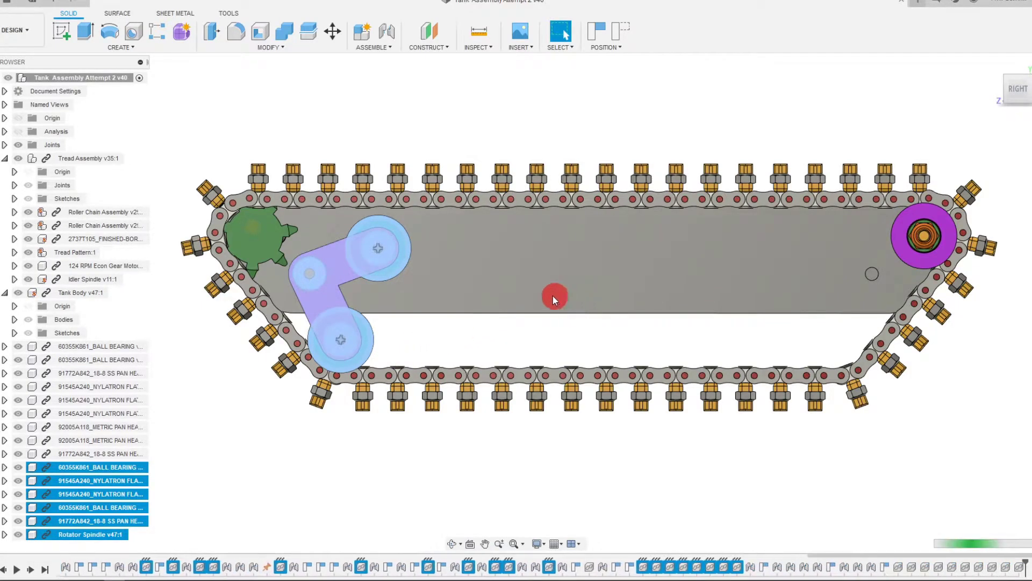
- Paste a duplicate rotator arm and slide it along X about −2.365 in toward the rear sprocket
key("m")
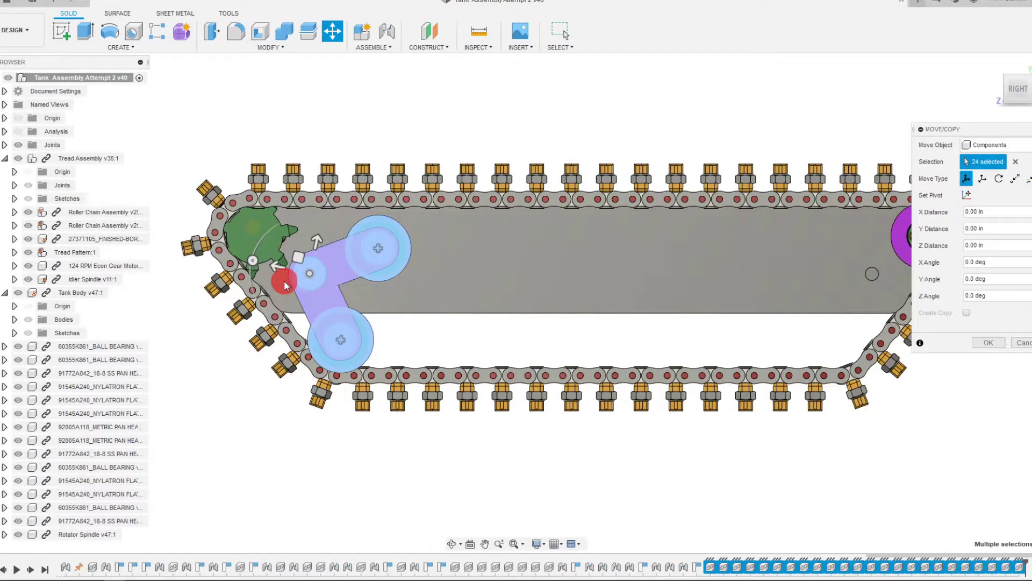
left_click_drag(277, 268, 650, 349)
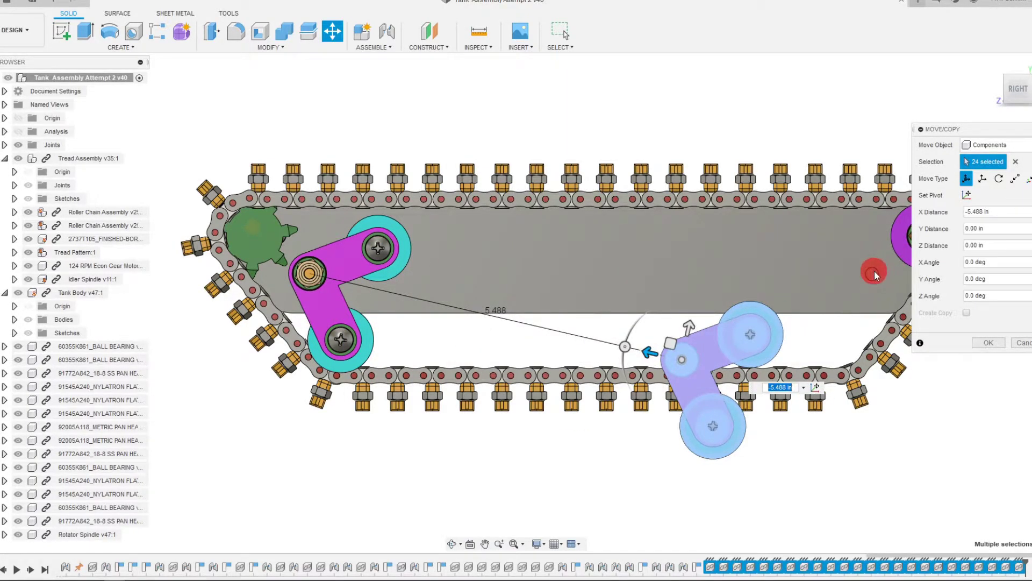
middle_click_drag(648, 330, 602, 331)
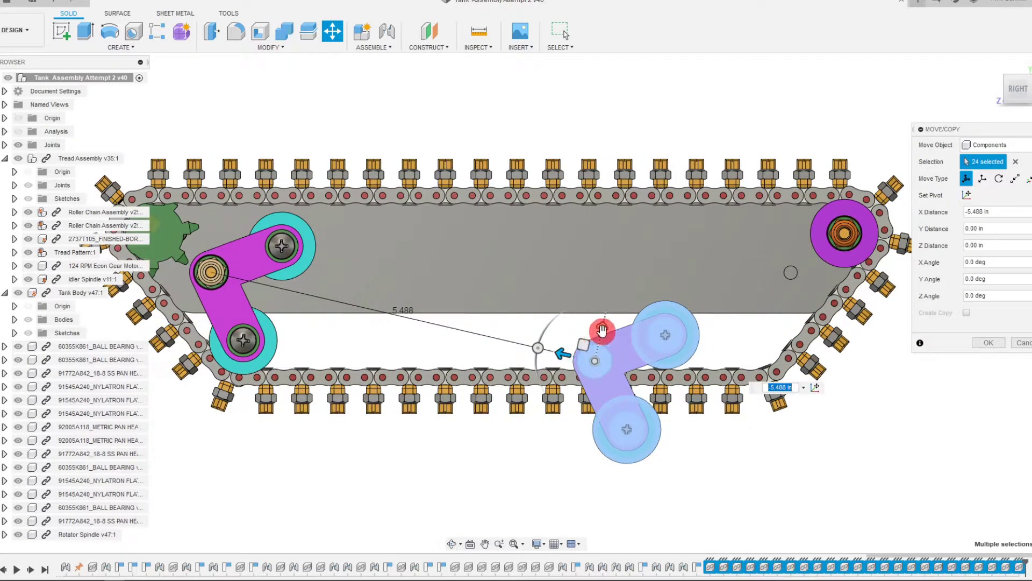
left_click_drag(602, 330, 743, 311)
- Raise the copied arm slightly along Z, rotate it to 222.5° about Y, and confirm
left_click(793, 267)
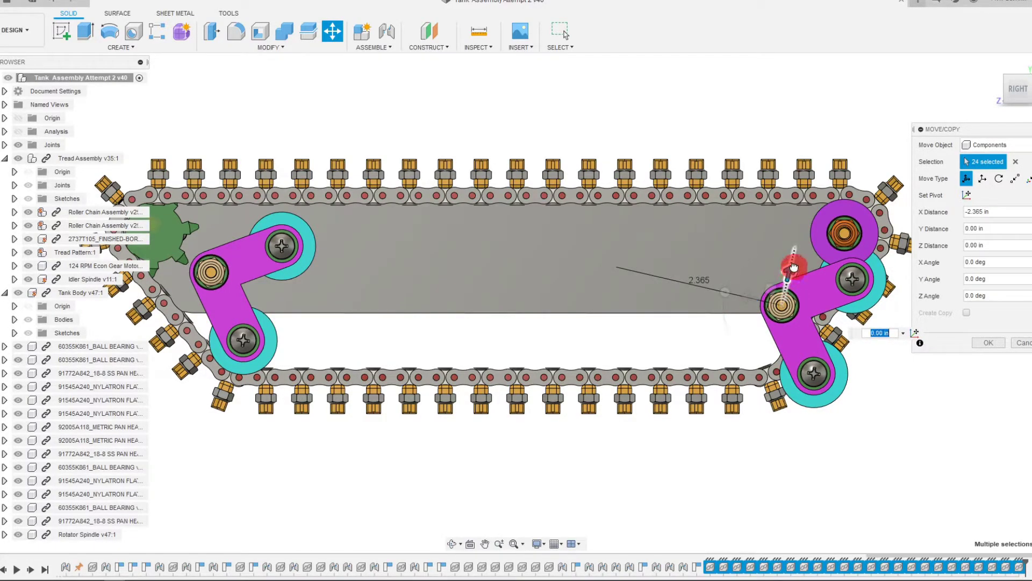
left_click_drag(797, 260, 850, 257)
left_click(760, 264)
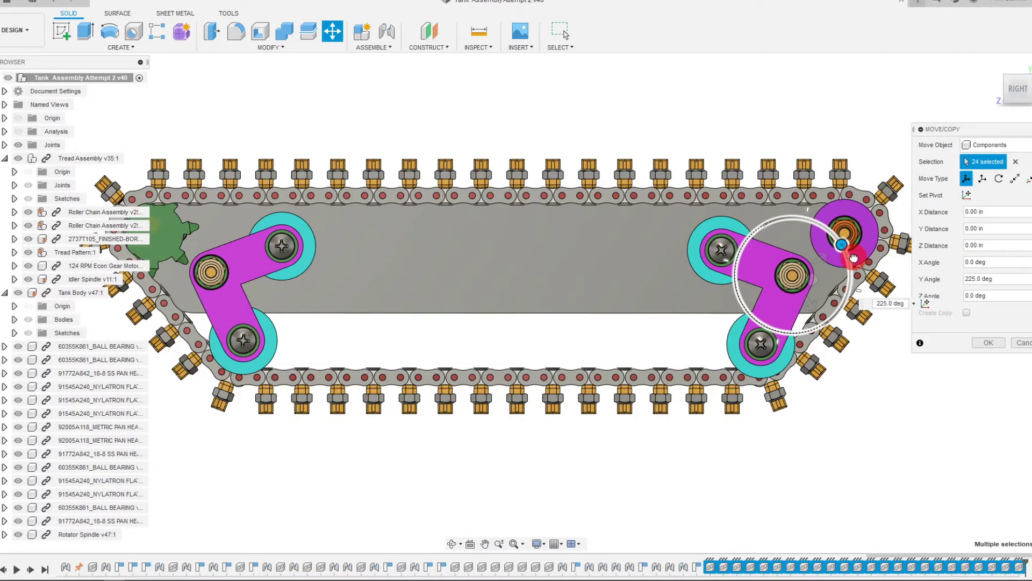
left_click_drag(854, 259, 854, 259)
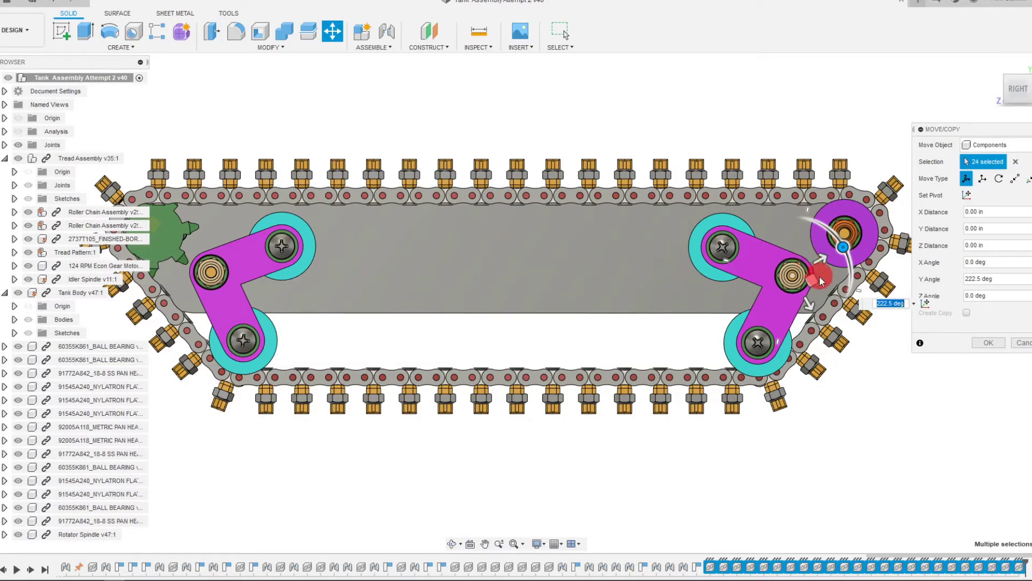
left_click(989, 343)
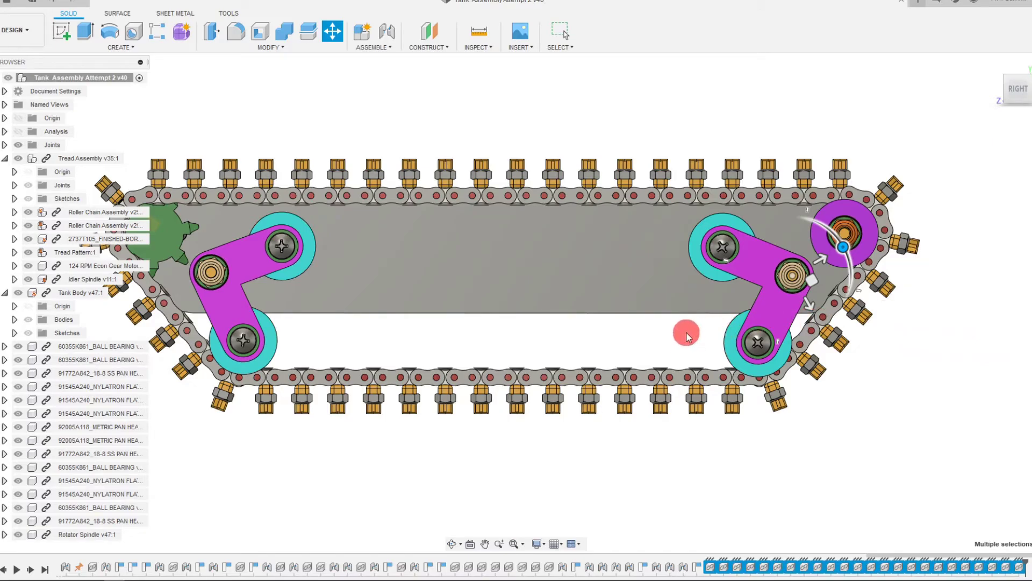
- End the Move command and orbit to view the two arms mounted at both tank ends
key("Escape")
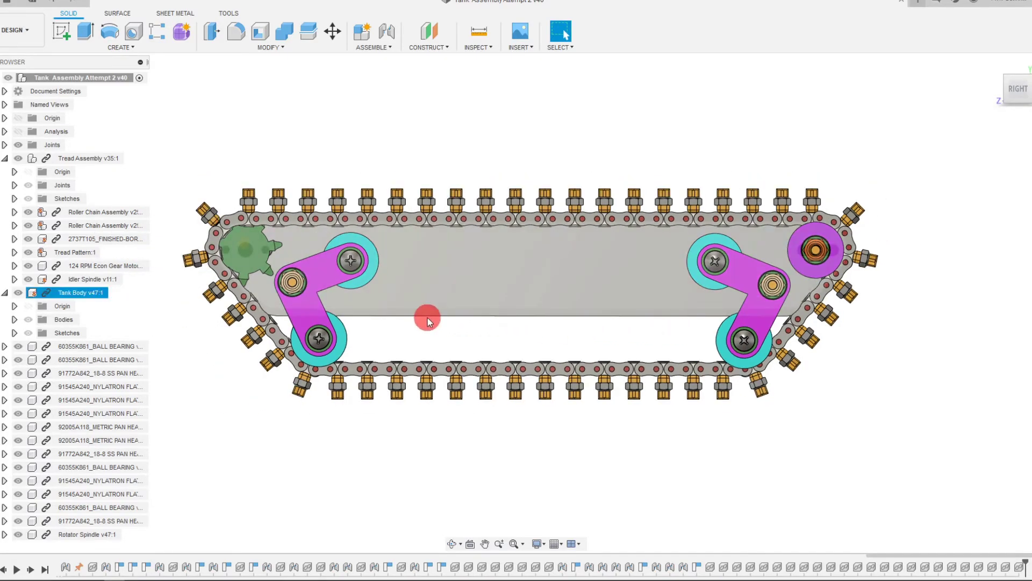
left_click(451, 544)
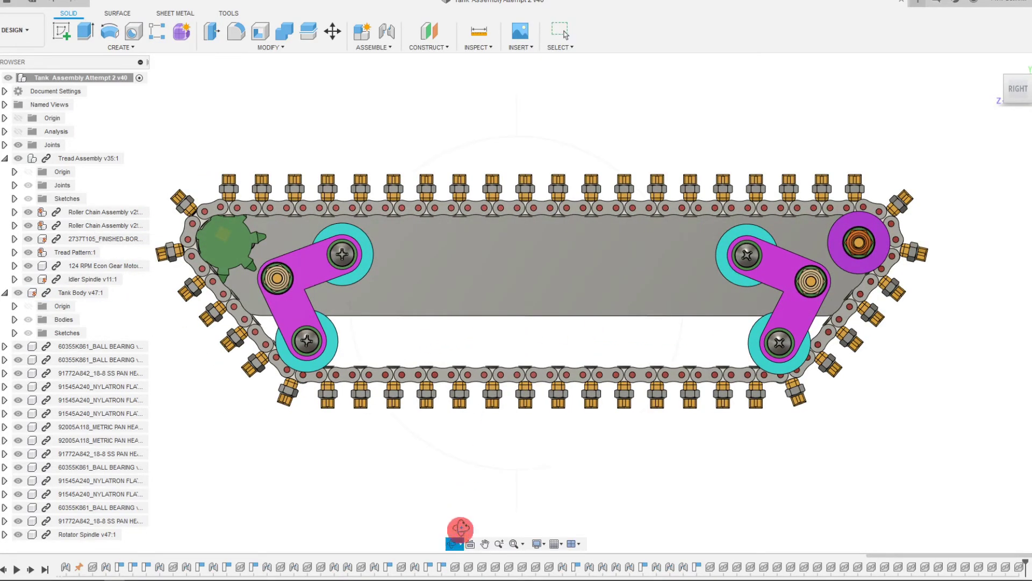